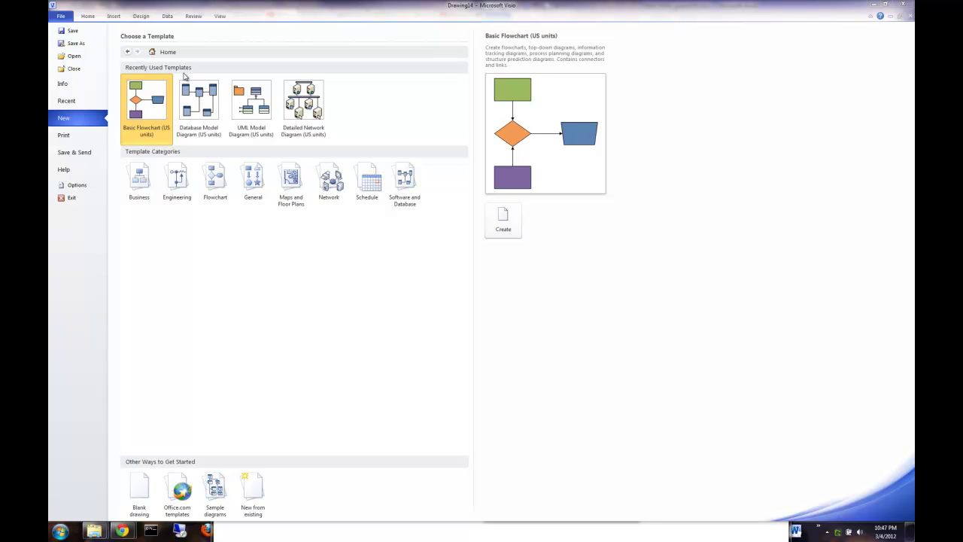
Step: Open the Software and Database template category on Visio's new-drawing screen
left_click(406, 185)
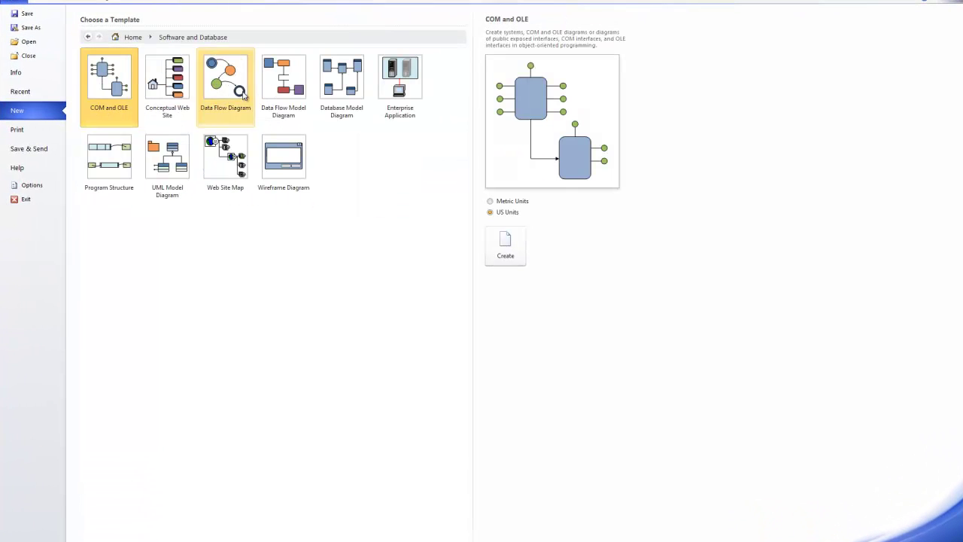
Step: Create a Database Model Diagram, show Database Properties, Output and Tables & Views panes, and confirm crow's feet
double_click(345, 82)
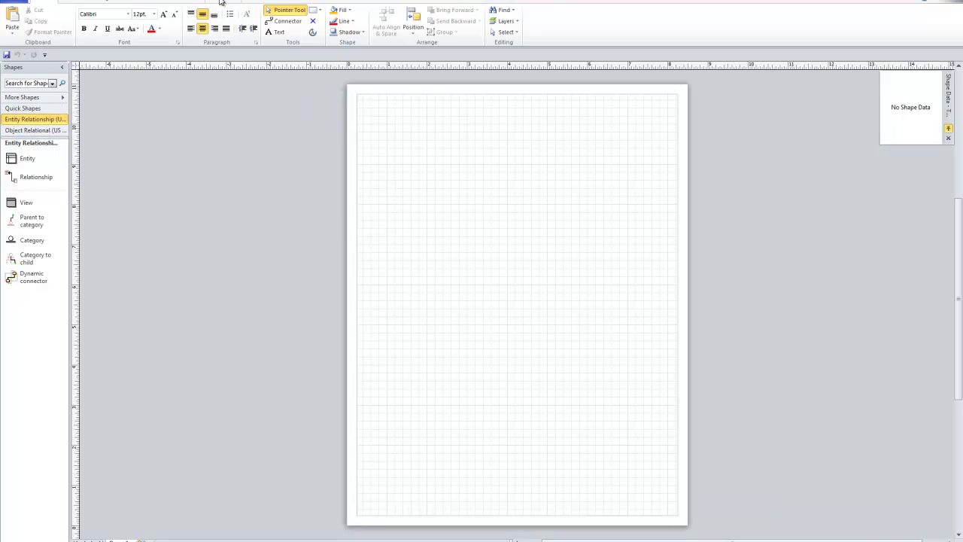
left_click(220, 2)
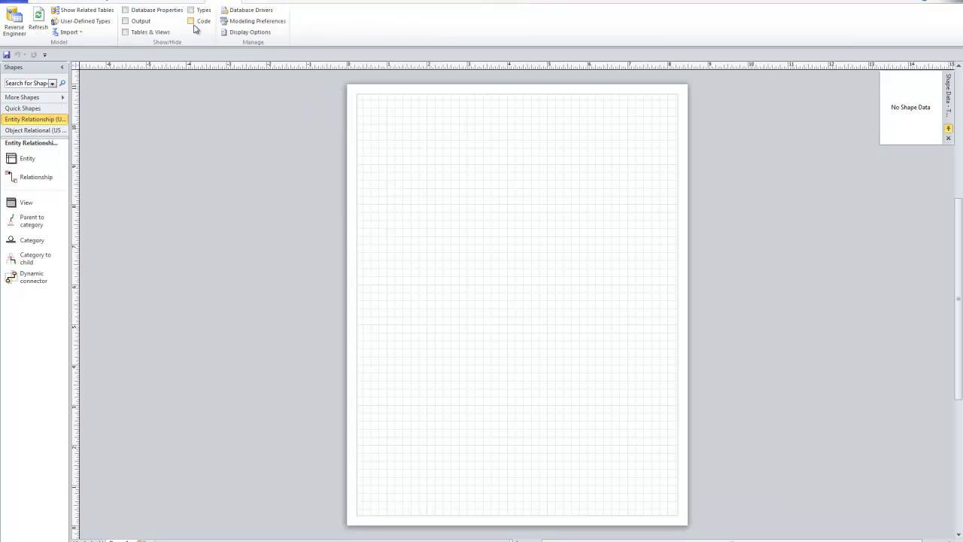
left_click(127, 10)
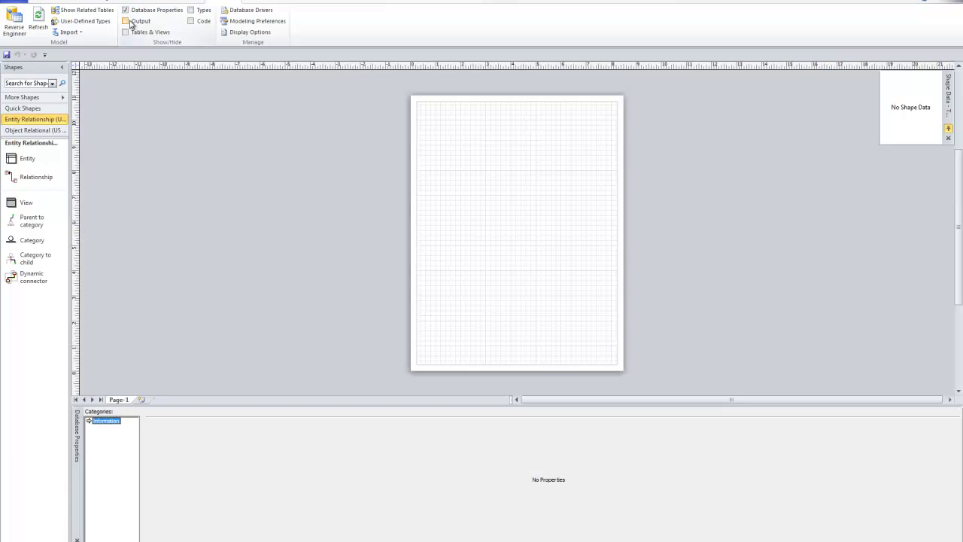
left_click(128, 21)
left_click(125, 33)
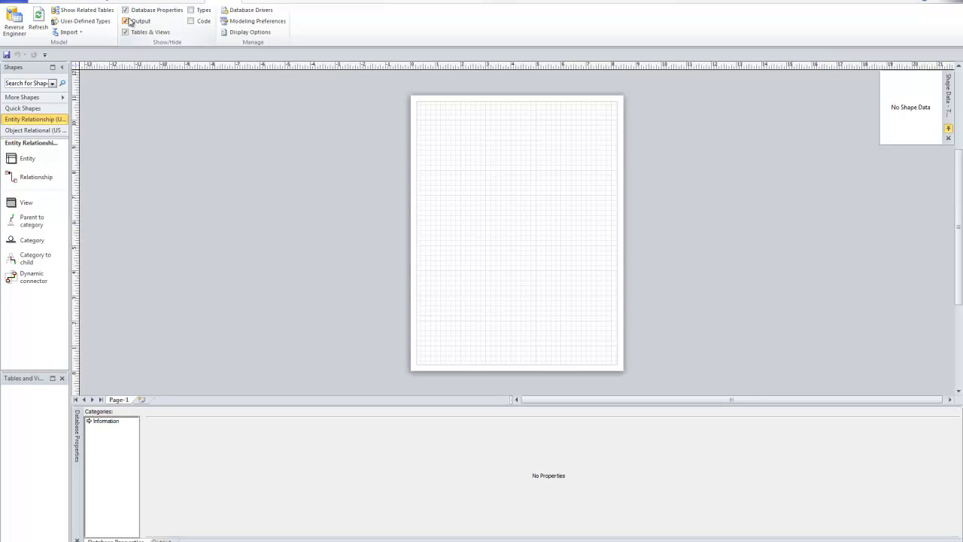
left_click(242, 33)
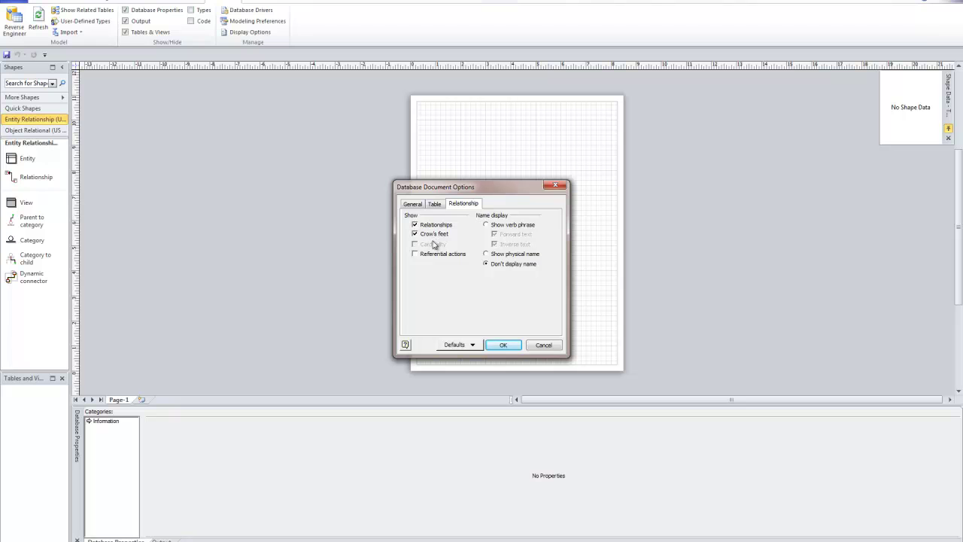
left_click(504, 344)
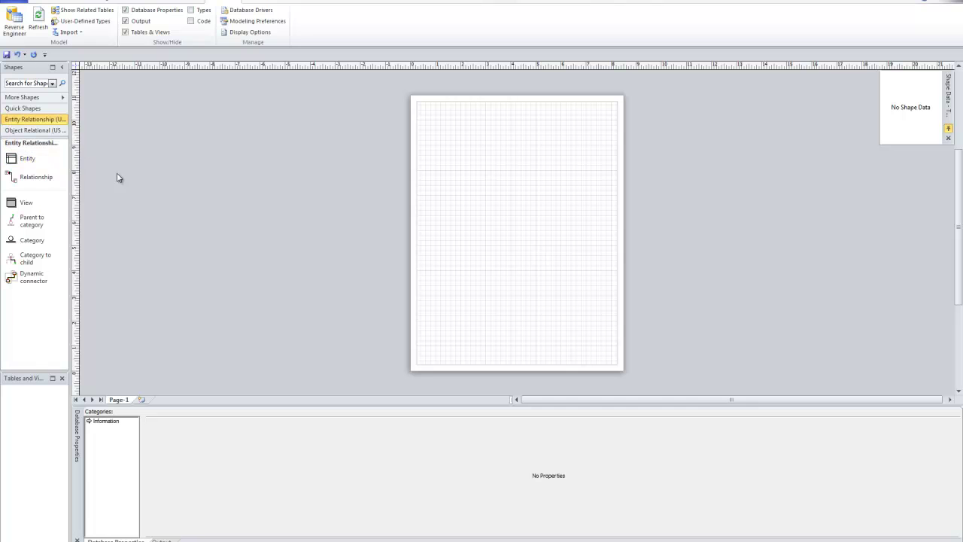
Step: Place an Entity table near the page top and rename Table1 to EMPLOYEE
left_click_drag(23, 159, 477, 148)
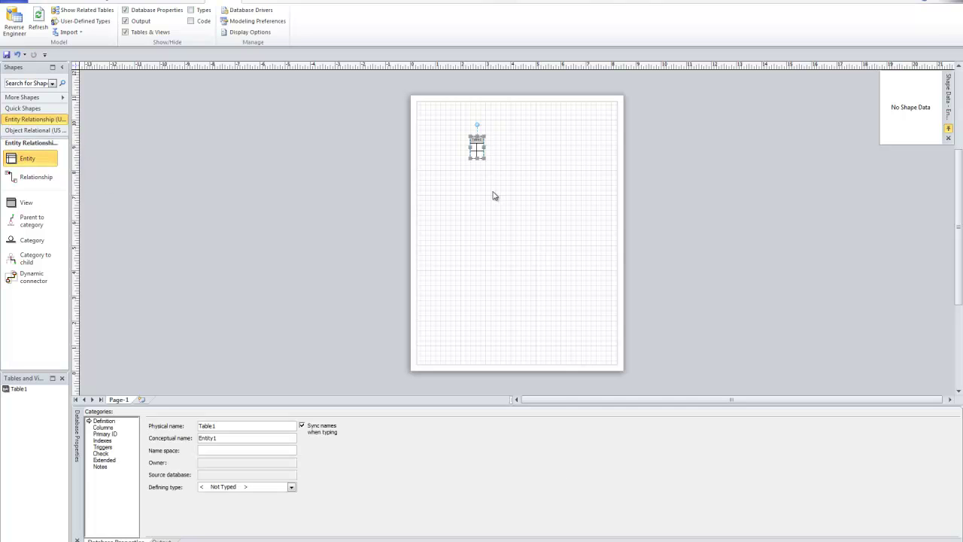
key("alt+F6")
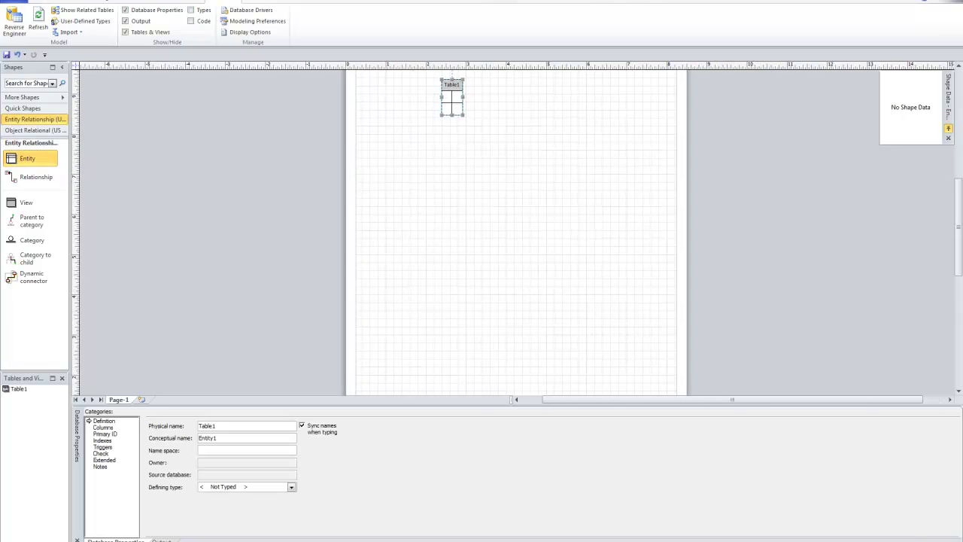
scroll(954, 225, "up", 2)
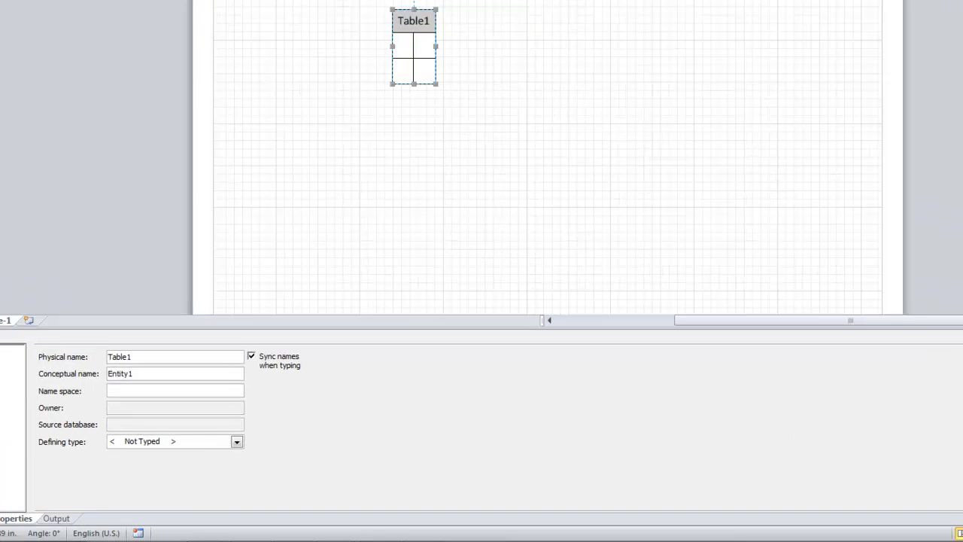
key("alt+F6")
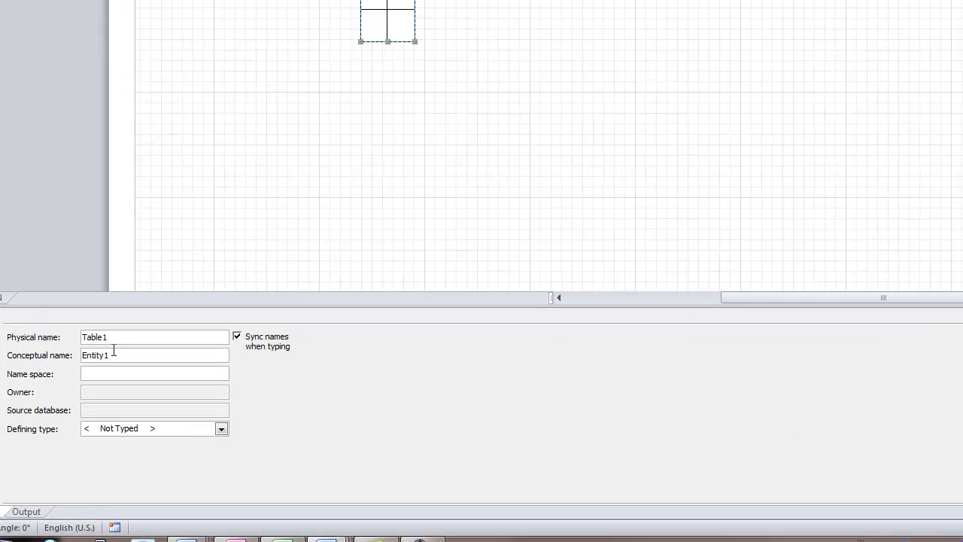
left_click_drag(122, 338, 23, 331)
type("EMPLPY")
key("BackSpace")
key("BackSpace")
key("BackSpace")
type("EM")
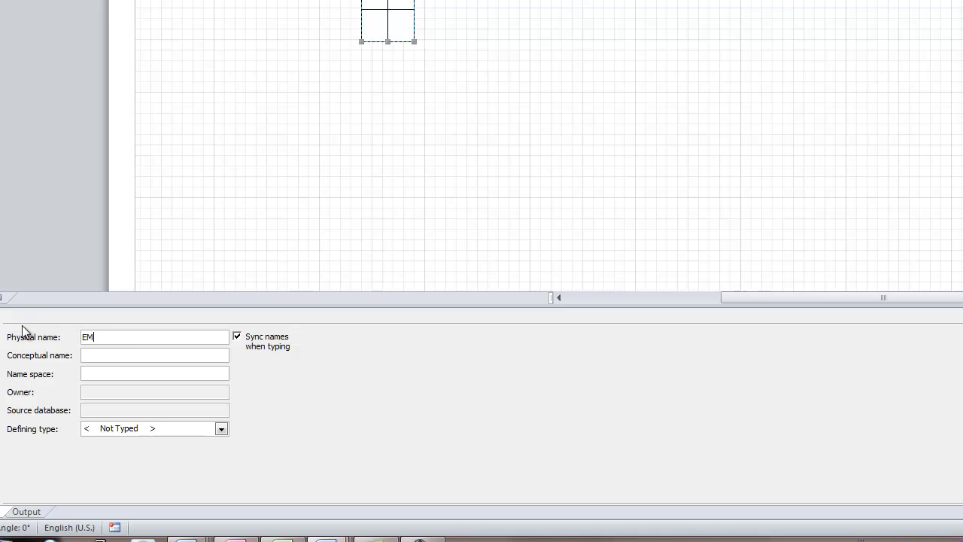
type("PLOYEE")
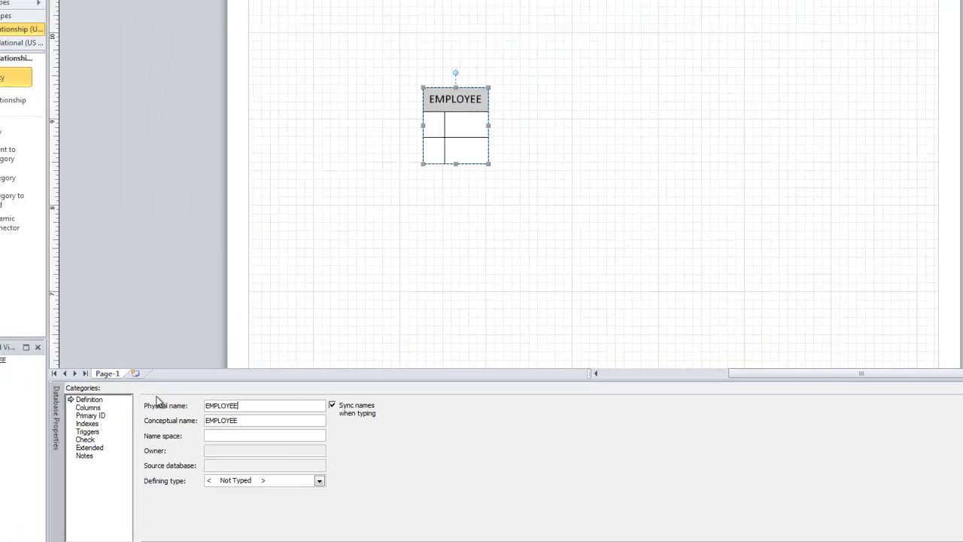
Step: Add EMP_ID to EMPLOYEE as a required INTEGER primary key column
left_click(130, 427)
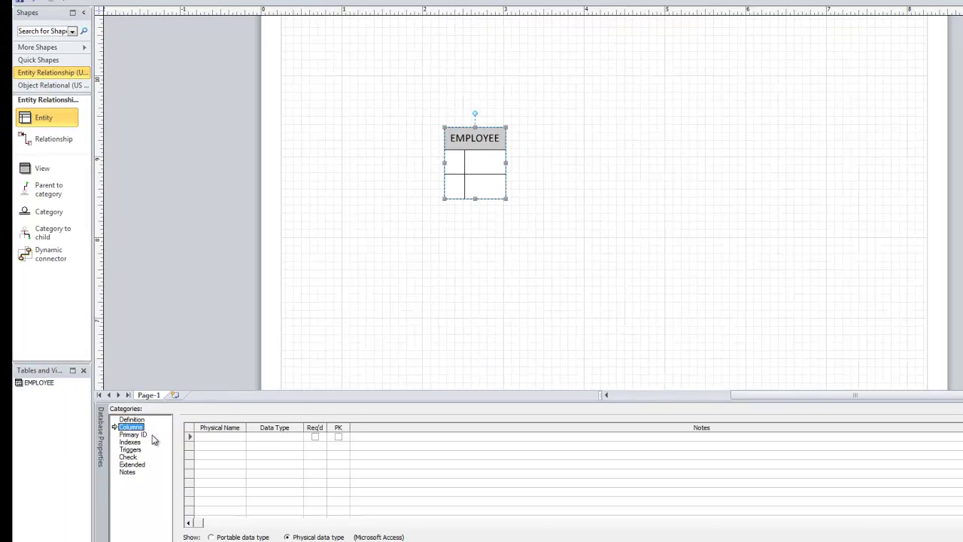
left_click(218, 435)
type("EM")
key("Return")
type("P_ID")
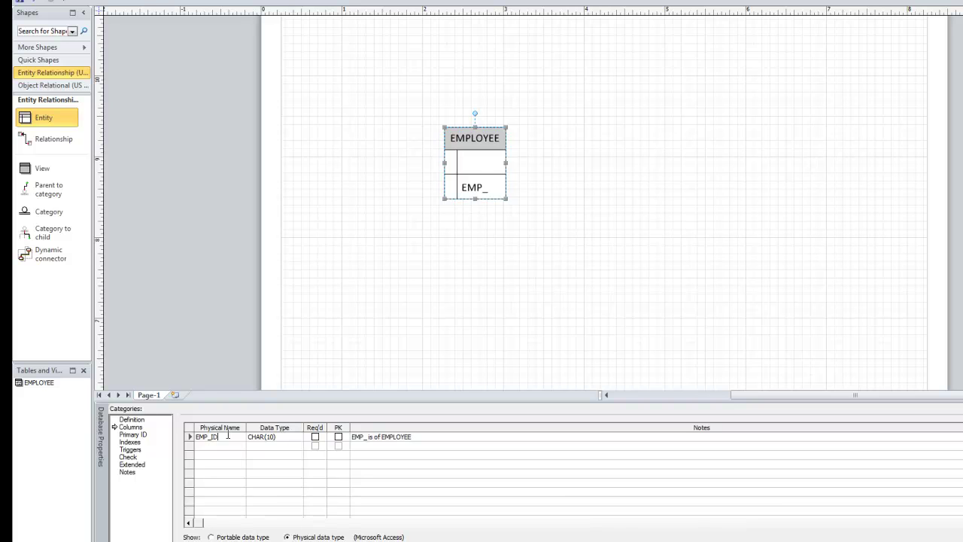
key("Tab")
type("IN")
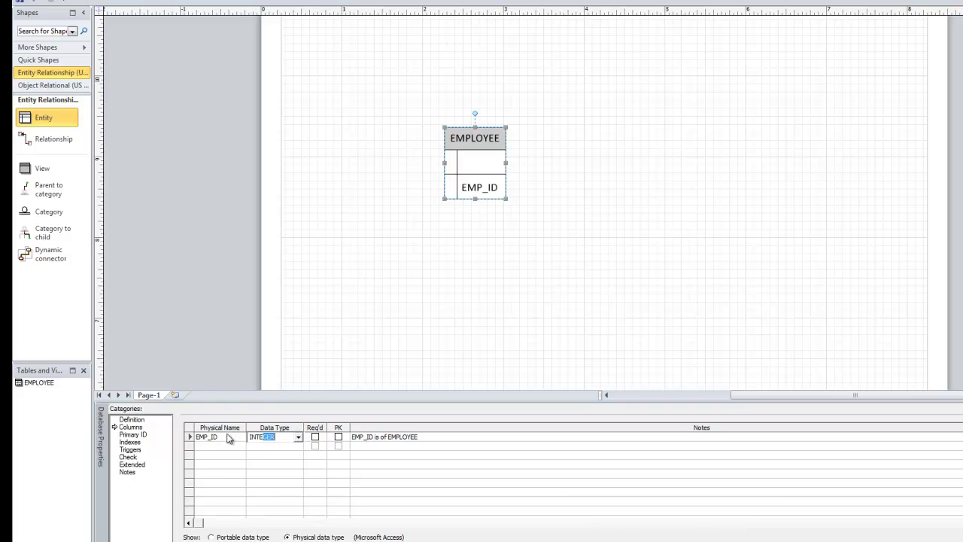
key("Tab")
key("space")
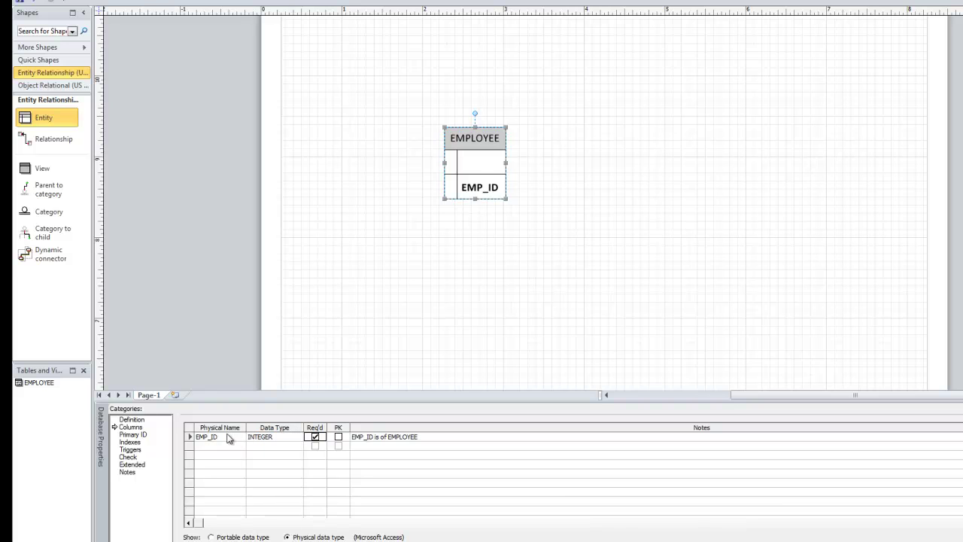
key("Tab")
key("space")
key("Tab")
key("Tab")
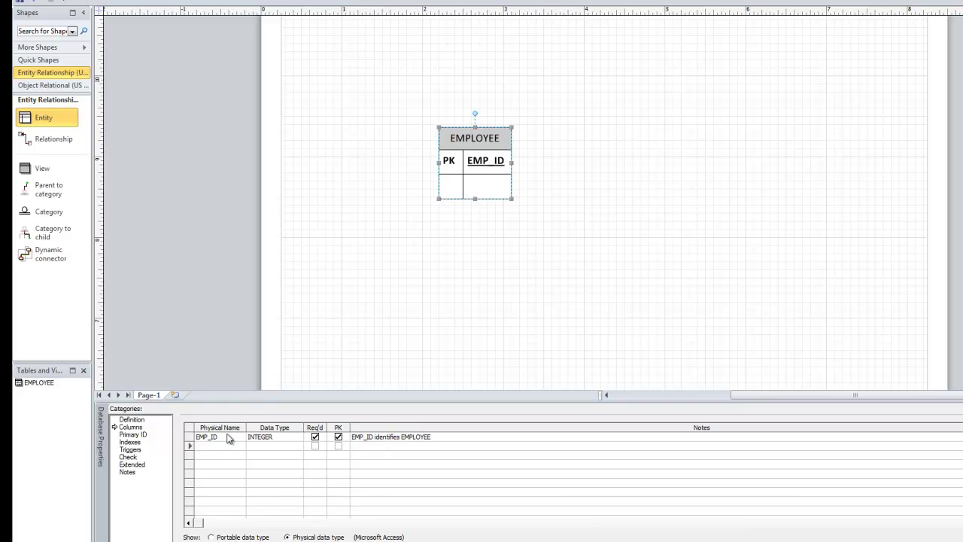
Step: Add required CHAR(10) columns EMP_FNAME and EMP_LNAME
type("EMP_")
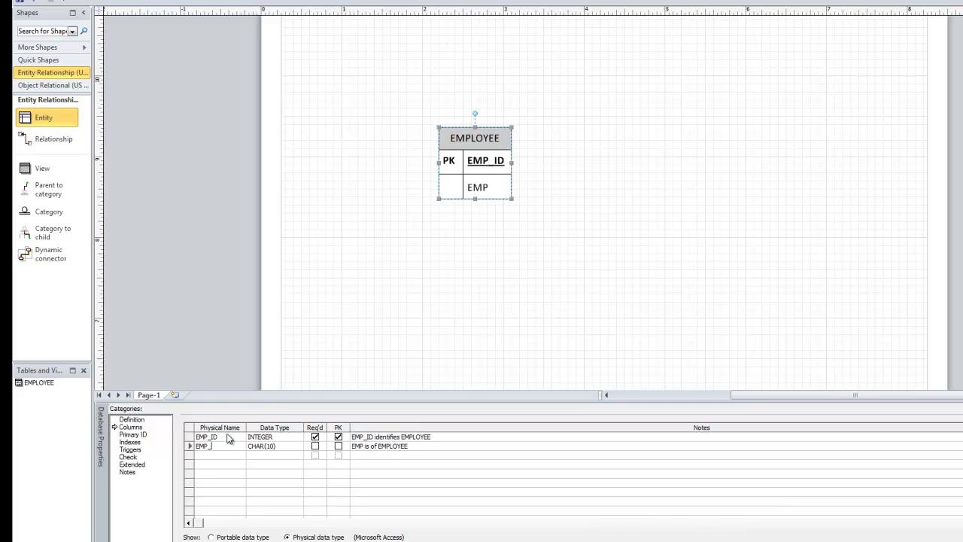
type("NAME")
key("BackSpace")
key("BackSpace")
key("BackSpace")
key("BackSpace")
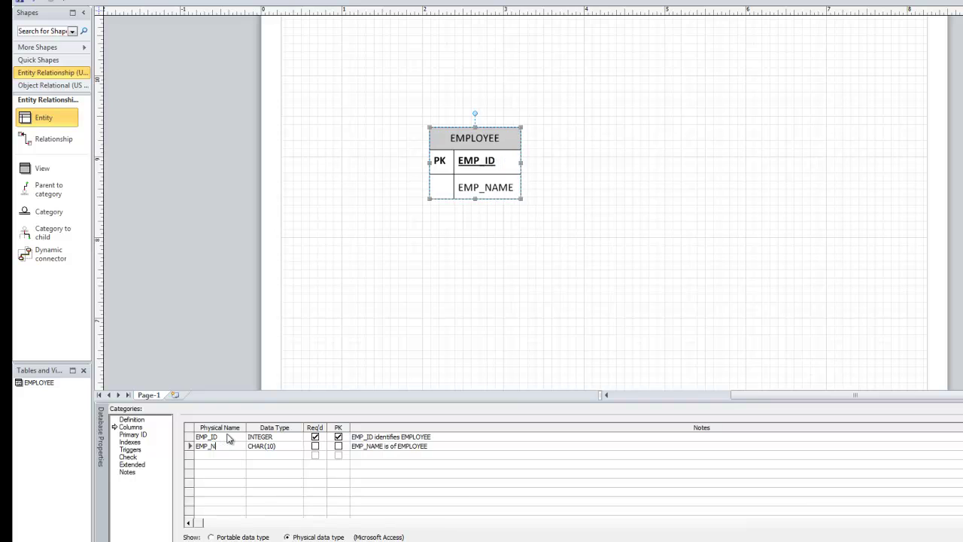
type("FNAME")
key("Tab")
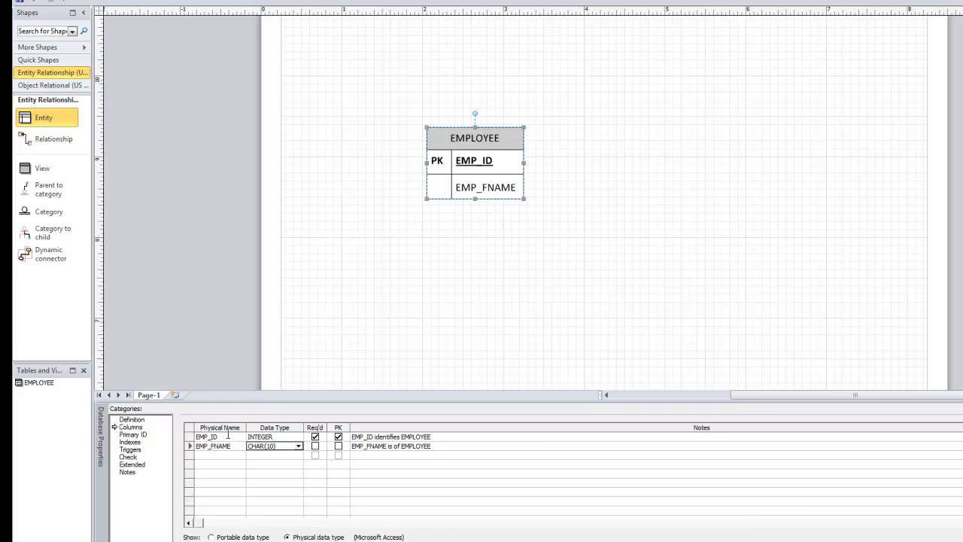
key("Tab")
key("space")
key("Tab")
key("Tab")
key("Tab")
type("EMP")
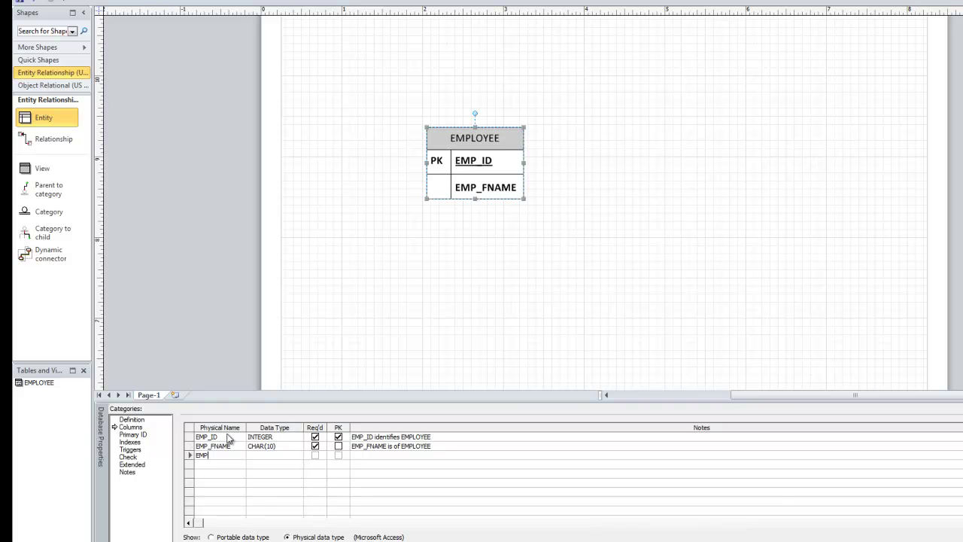
type("_F")
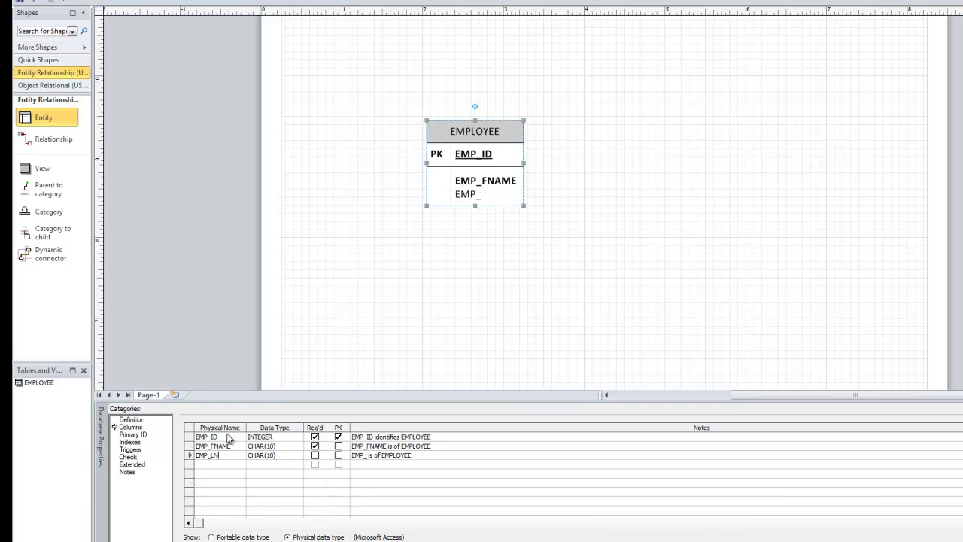
type("NAME")
key("Tab")
key("Tab")
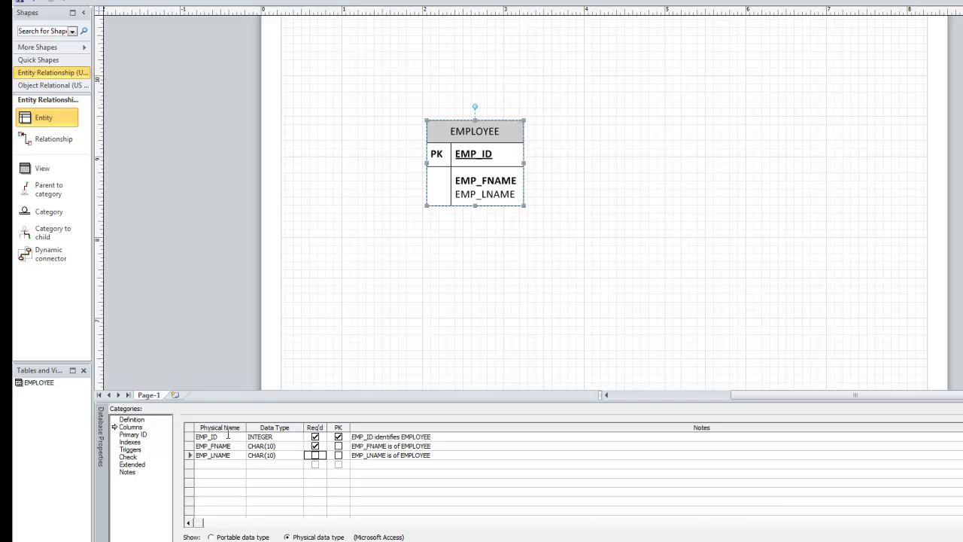
key("space")
key("Tab")
key("Tab")
key("Tab")
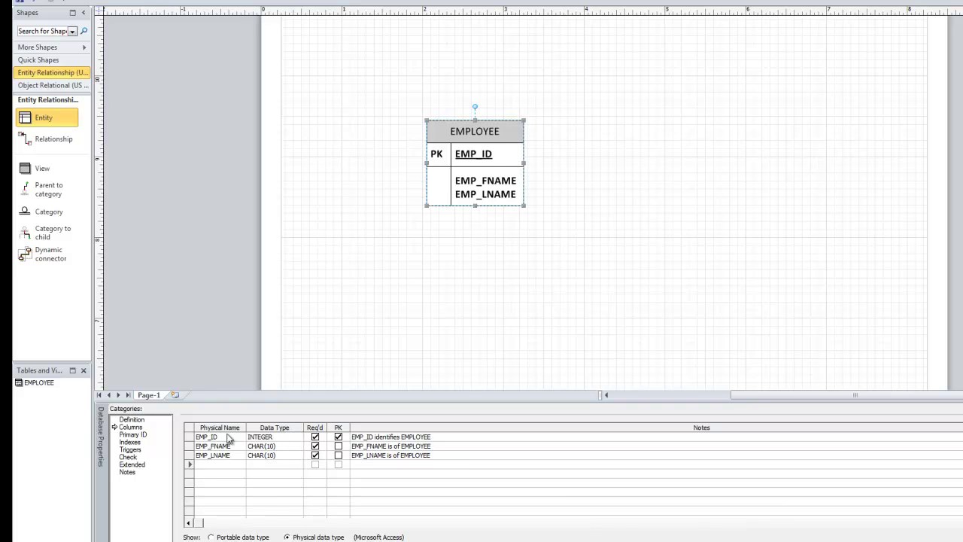
Step: Enter JOB_ID as the fourth EMPLOYEE column name
type("EMP_")
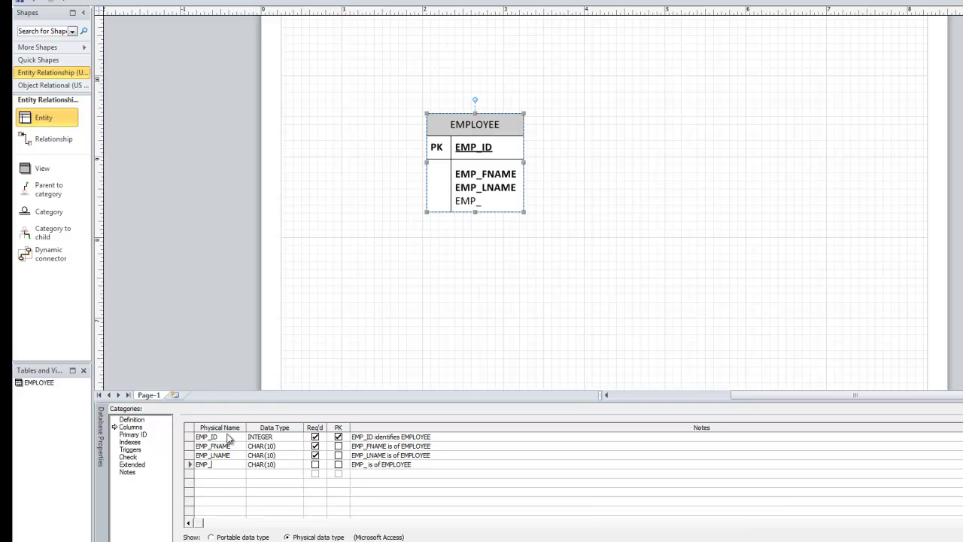
type("D")
key("BackSpace")
key("BackSpace")
type("Job")
key("BackSpace")
type("JOB_ID")
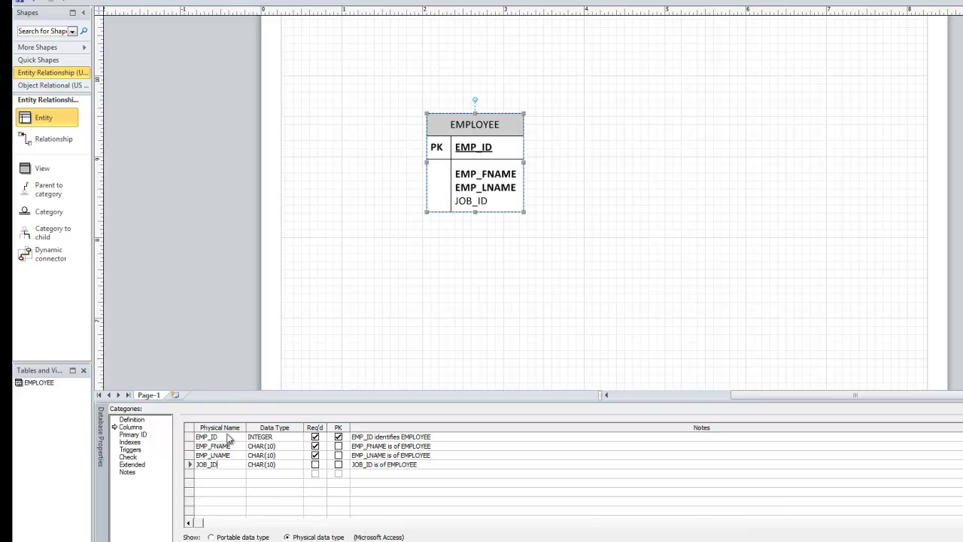
Step: Mark EMPLOYEE's JOB_ID required, then add a second entity table named JOB to its right
left_click(315, 464)
left_click(337, 352)
left_click_drag(38, 119, 674, 141)
left_click(125, 420)
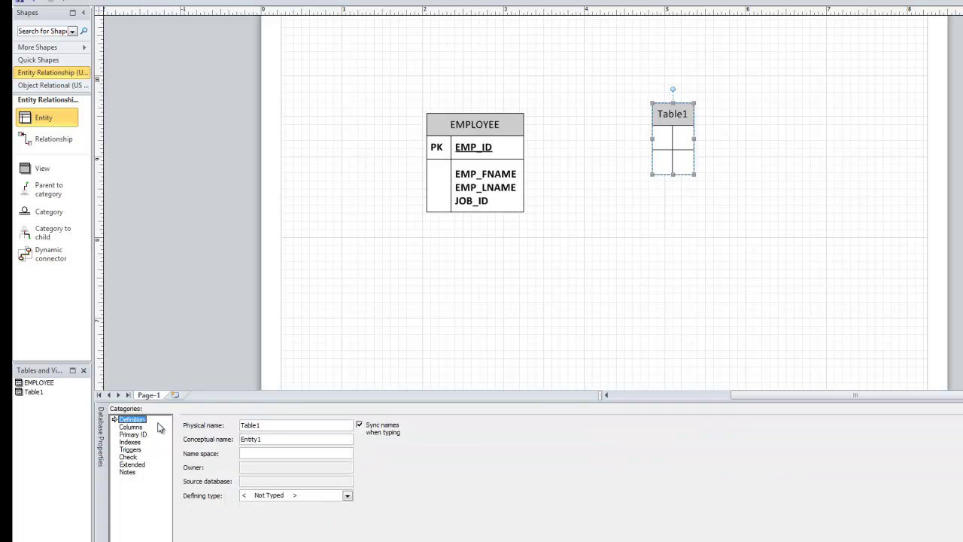
left_click_drag(290, 426, 191, 429)
type("J")
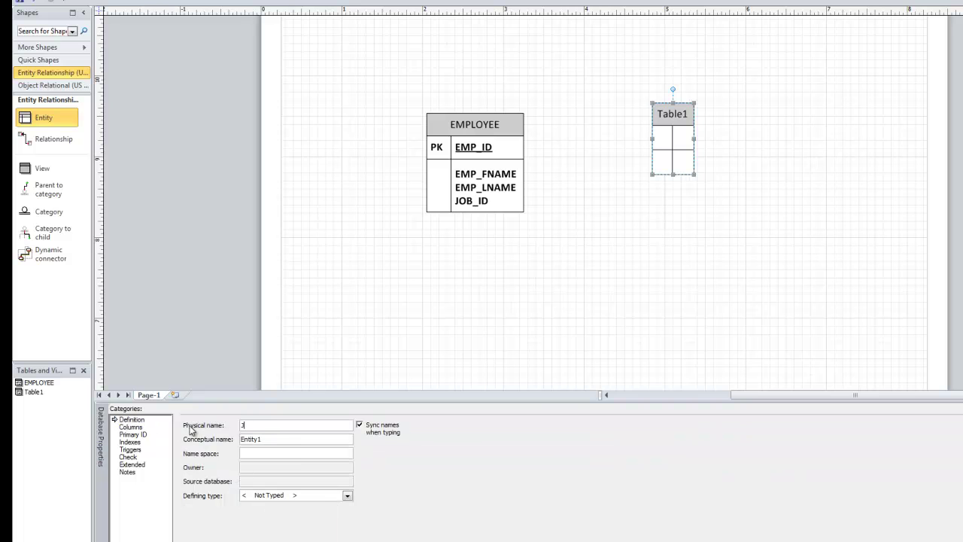
type("OB")
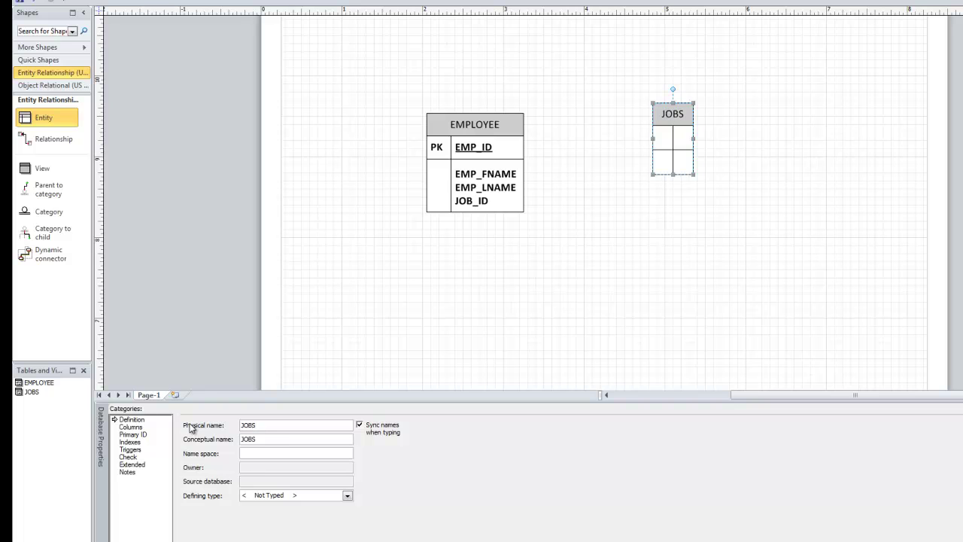
Step: Add JOB_ID to JOB as a required INTEGER primary key column
left_click(132, 427)
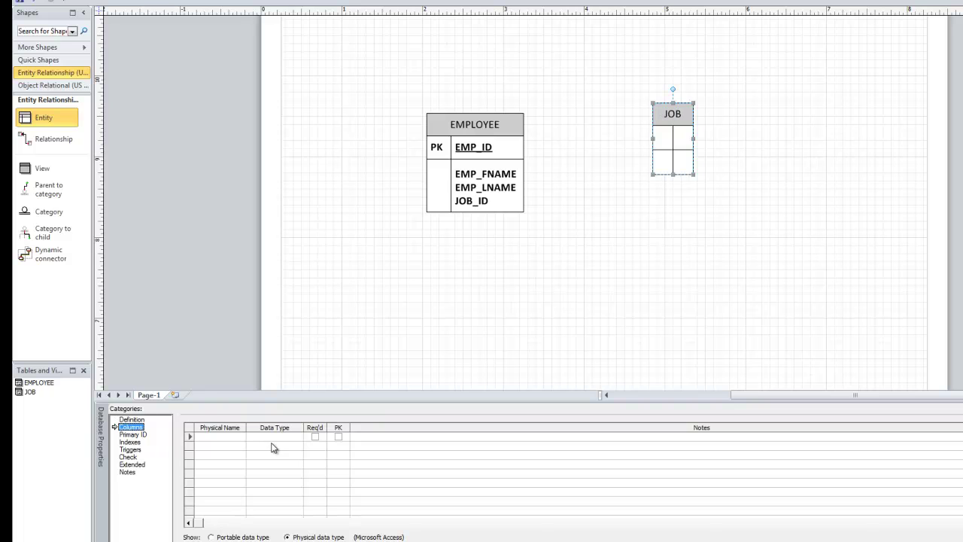
left_click(210, 435)
type("JOB_ID")
key("Tab")
type("INTE")
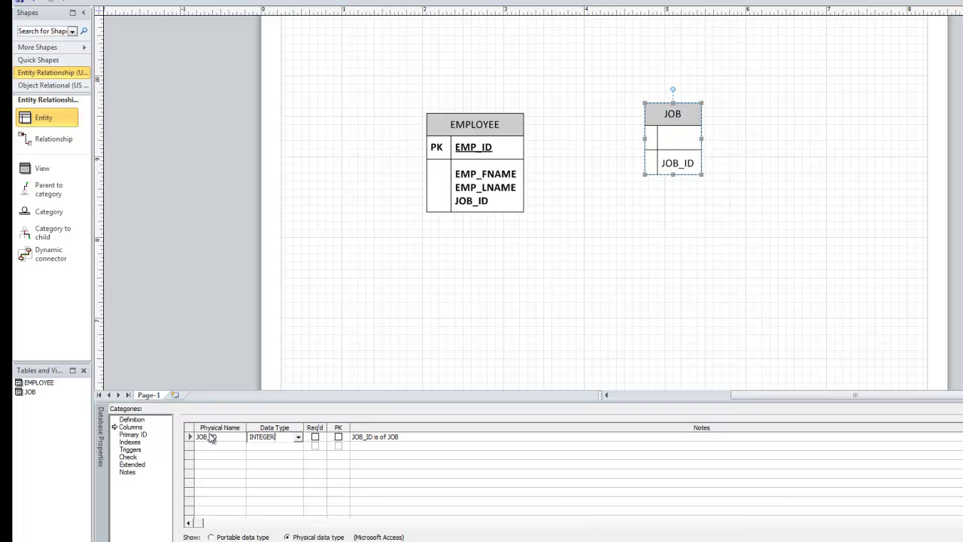
key("Tab")
key("Tab")
key("space")
key("Tab")
key("Tab")
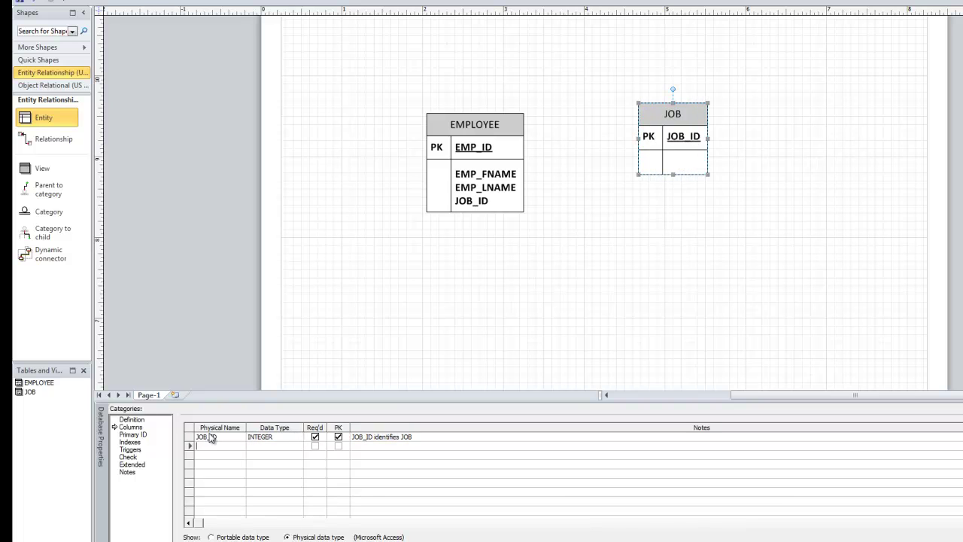
Step: Add a required CHAR(10) JOB_DESC column and a CURRENCY JOB_PAY column
type("JOB_")
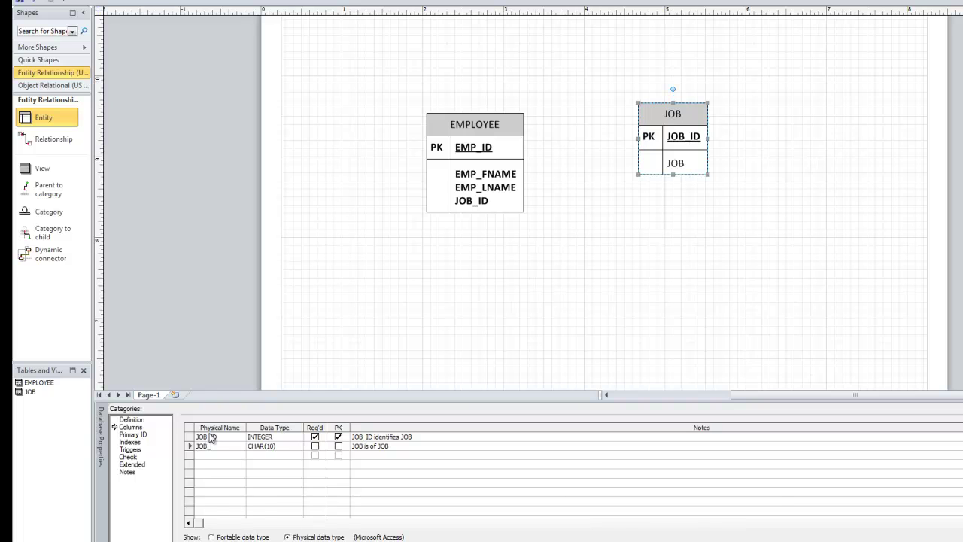
type("DESC")
key("Tab")
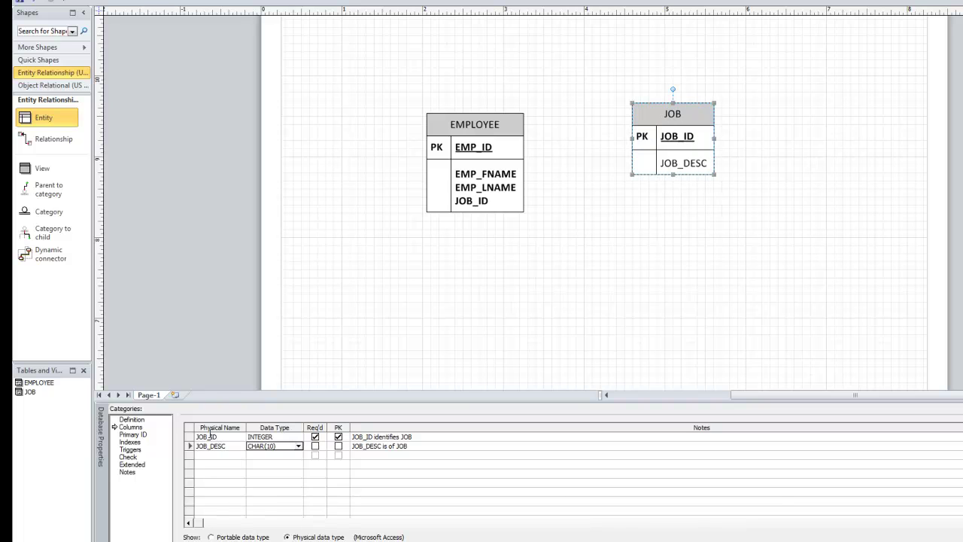
key("Tab")
key("space")
key("Tab")
key("Tab")
key("Tab")
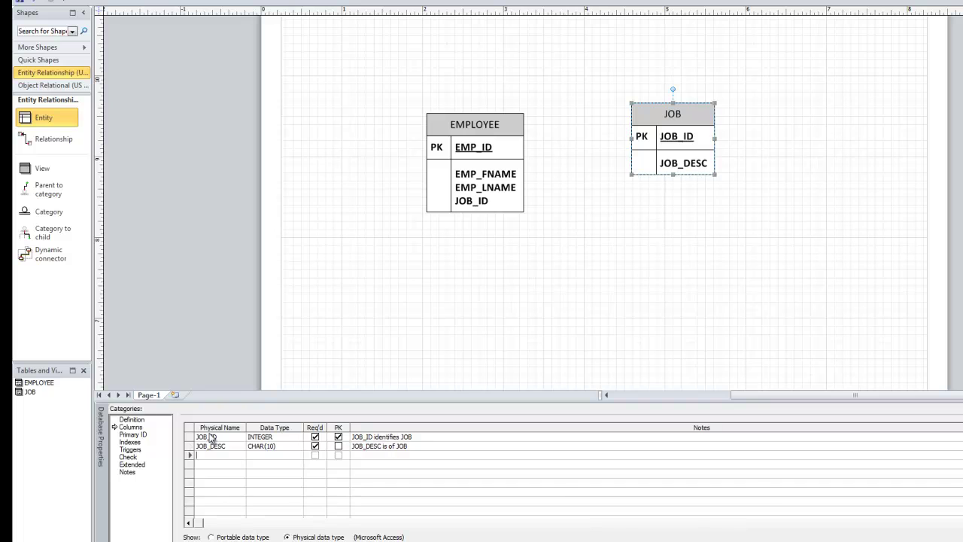
type("JOB_PAY")
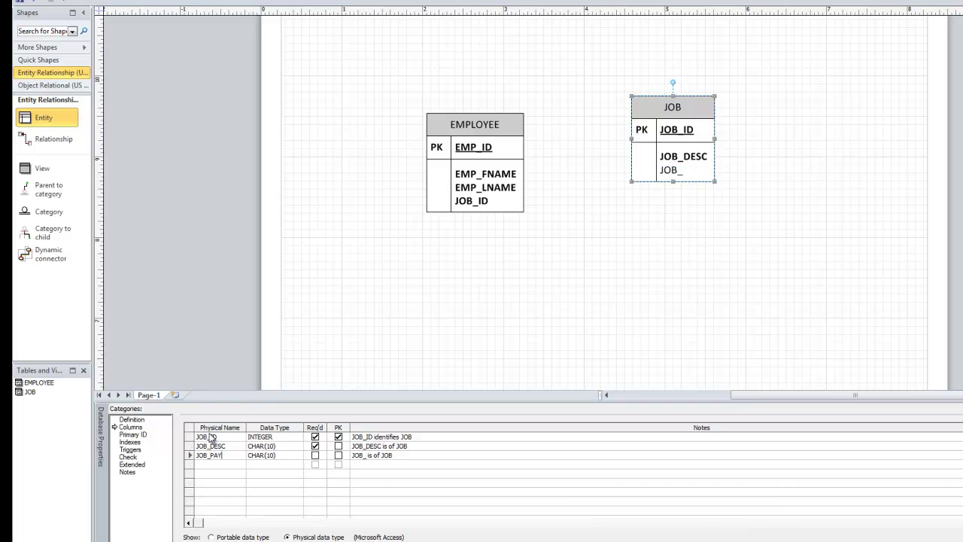
key("Tab")
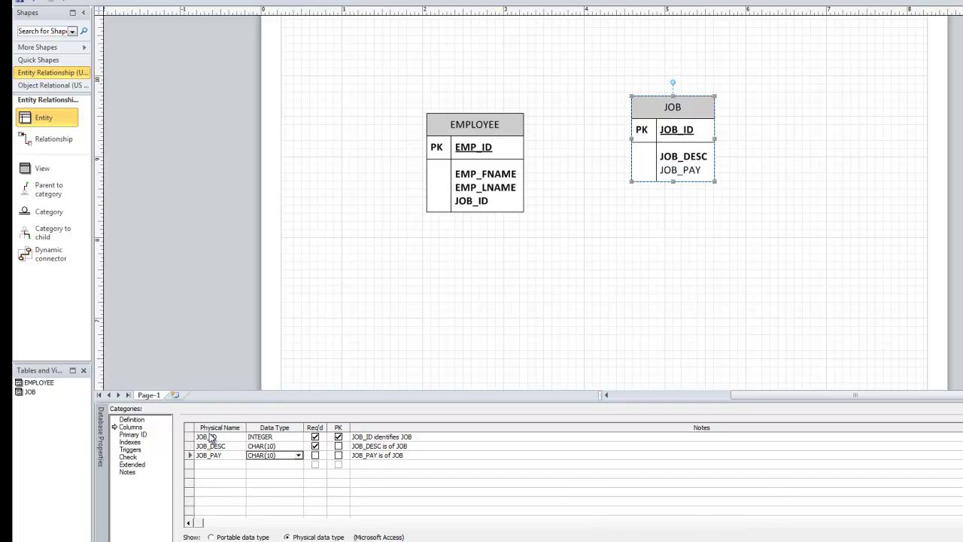
type("CURRENCY")
key("Tab")
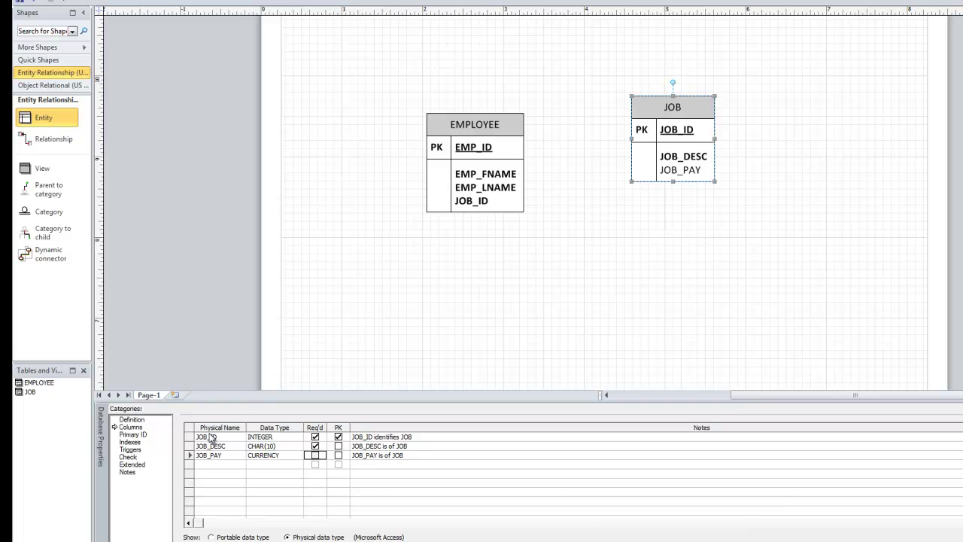
Step: Set EMPLOYEE's JOB_ID data type to INTEGER and shift the JOB table slightly right and down
left_click(475, 197)
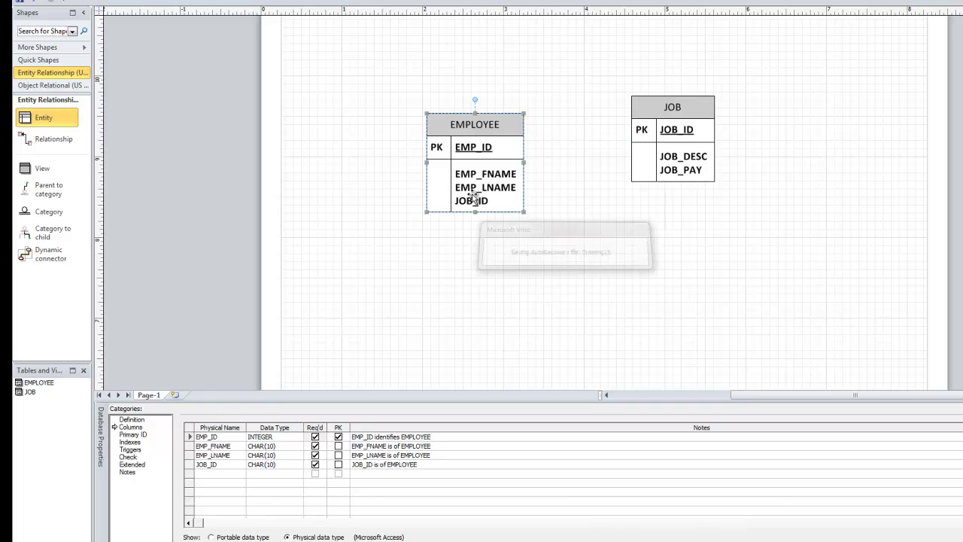
left_click(433, 233)
left_click(474, 193)
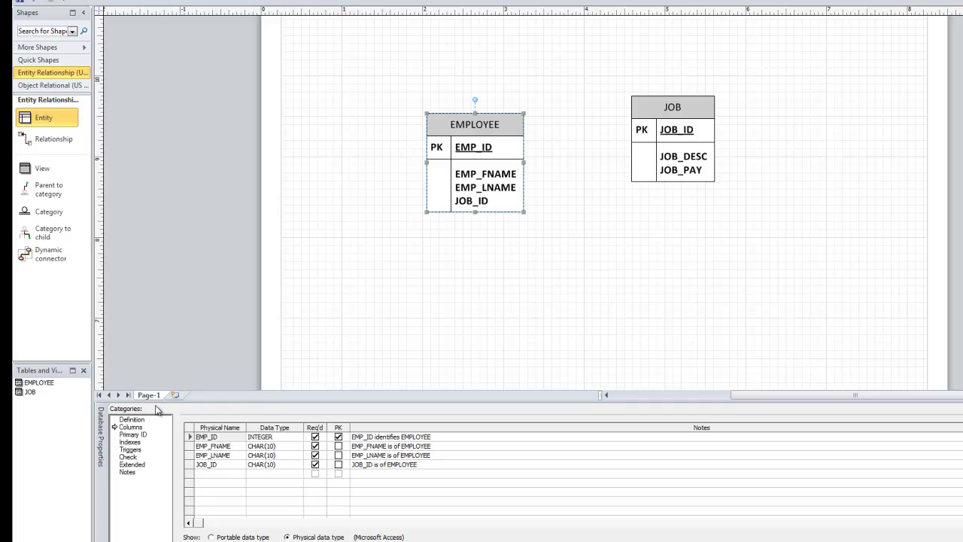
left_click(262, 465)
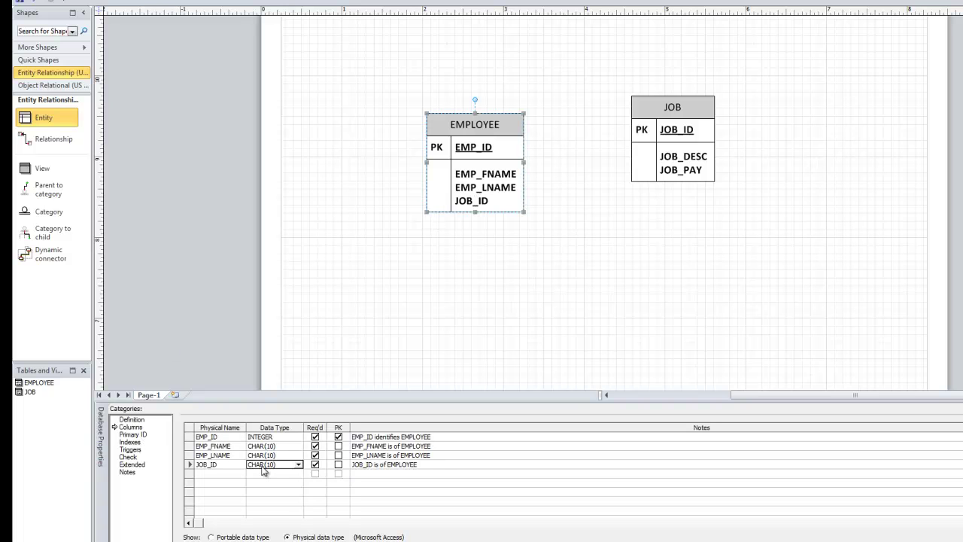
type("INTEGER")
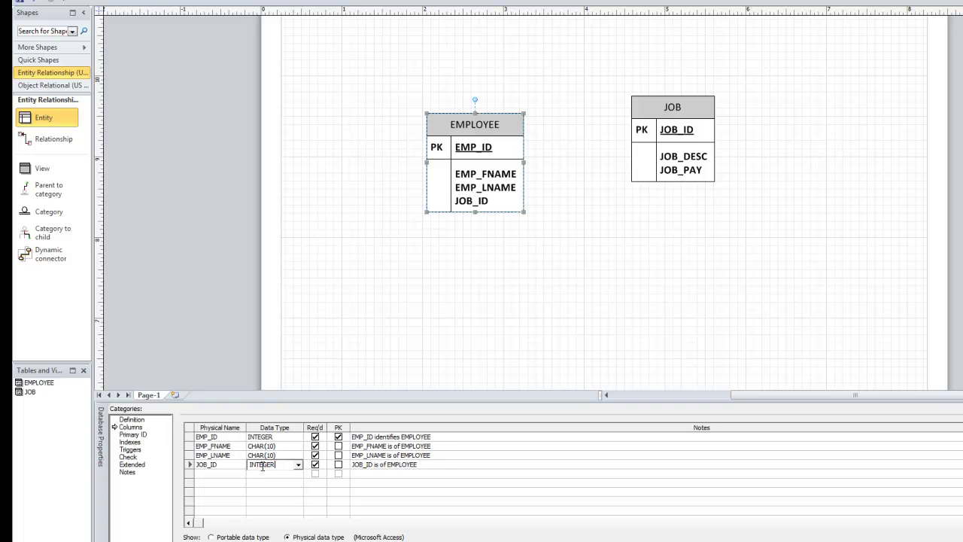
left_click(536, 278)
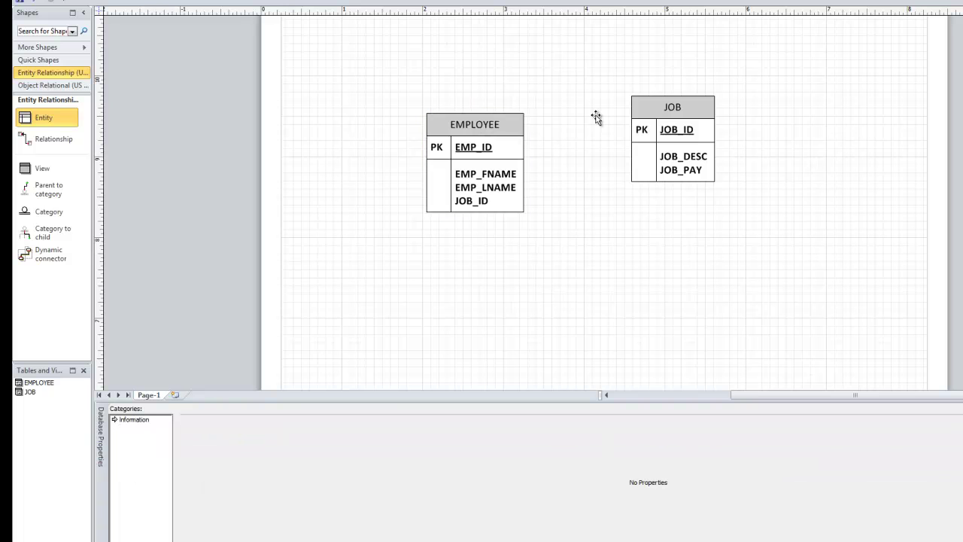
left_click_drag(670, 100, 685, 110)
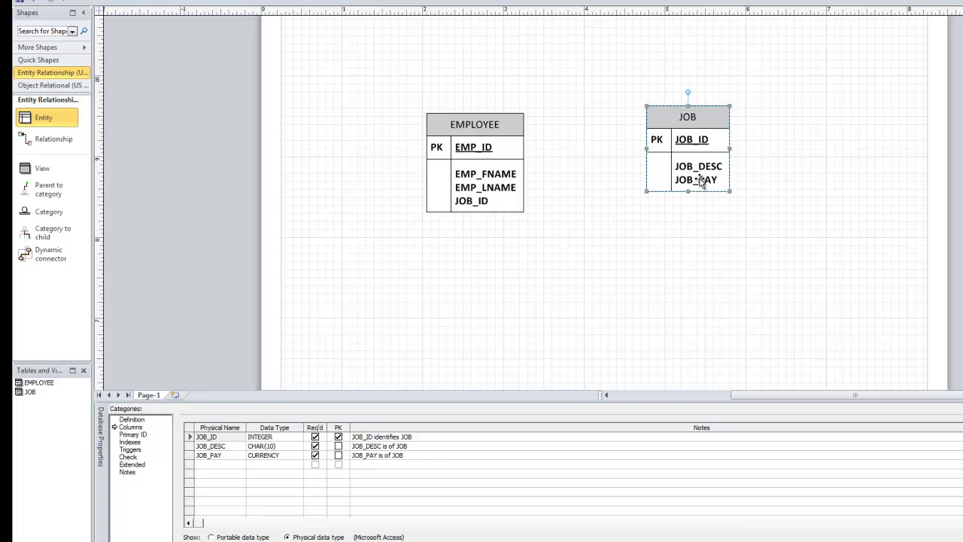
left_click(476, 200)
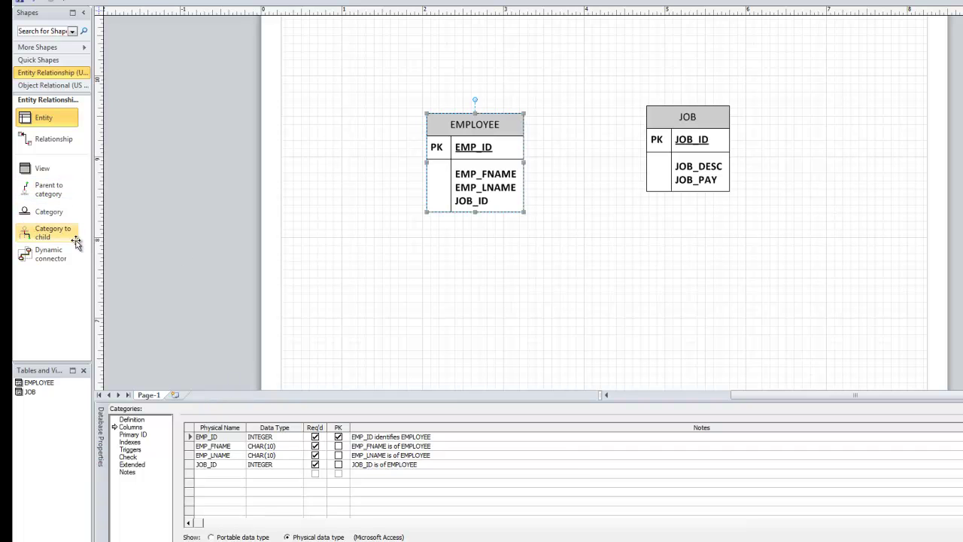
Step: Draw a Relationship from EMPLOYEE to JOB, adding EMP_ID to JOB as foreign key FK1
left_click(49, 258)
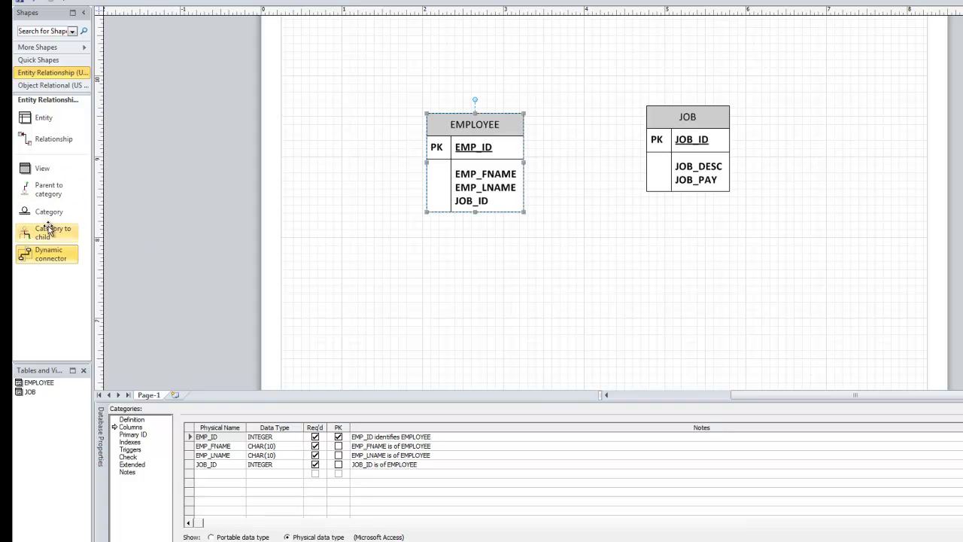
left_click(50, 139)
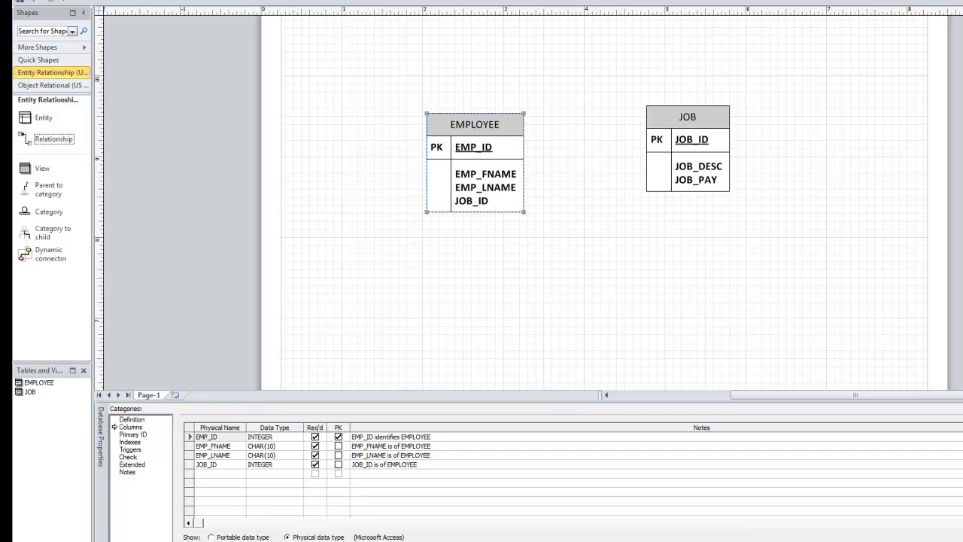
left_click_drag(47, 143, 472, 174)
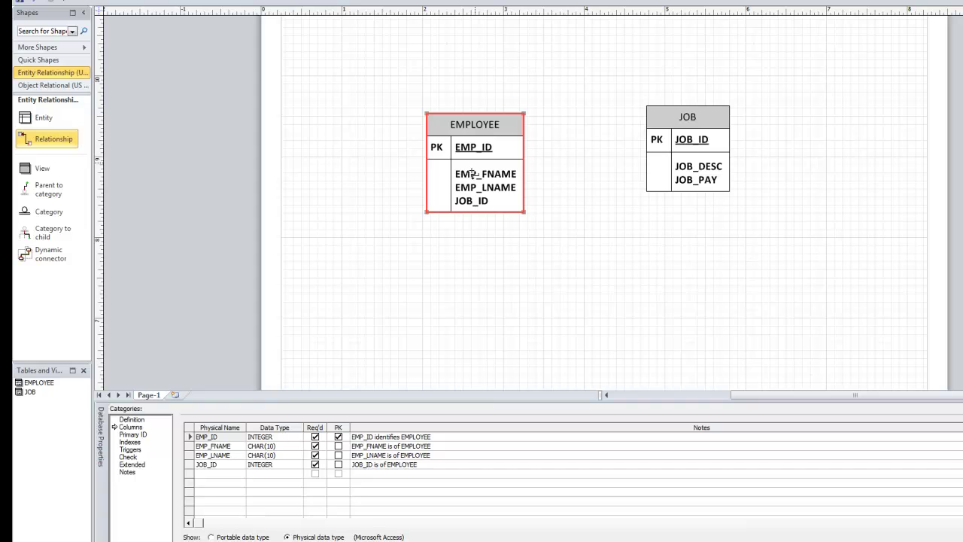
left_click_drag(472, 175, 472, 175)
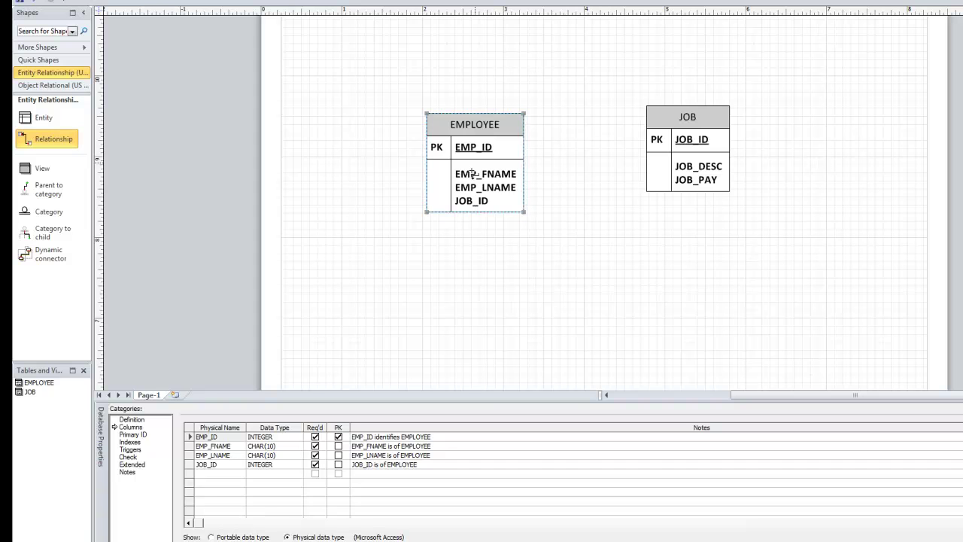
left_click_drag(531, 162, 696, 158)
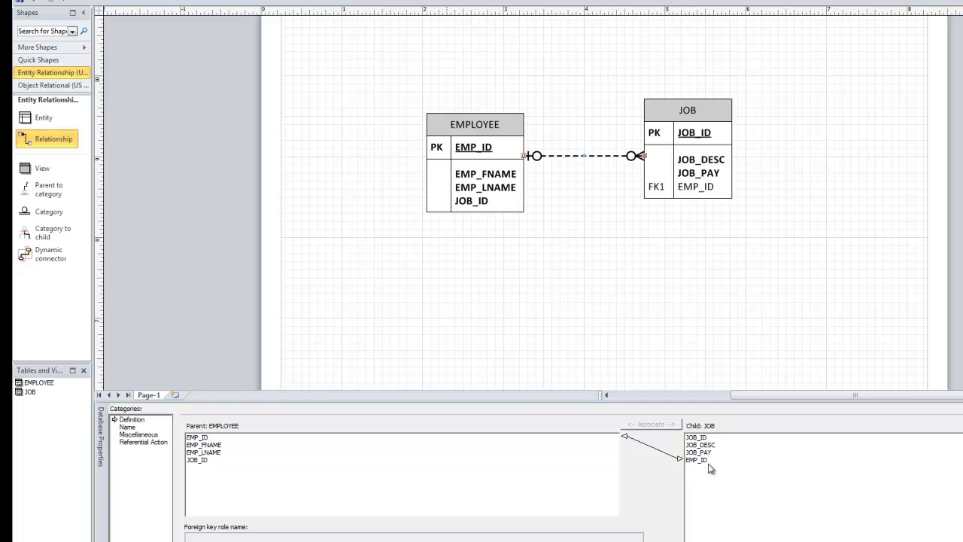
Step: Review the relationship's column associations, selecting JOB_ID on both tables, then view its Name category
left_click(126, 422)
left_click(718, 460)
left_click(242, 438)
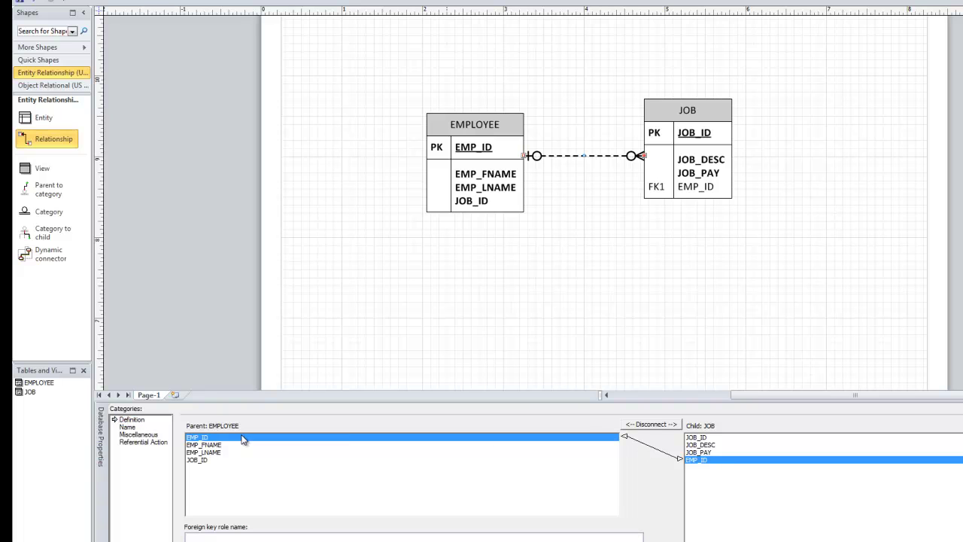
left_click(667, 426)
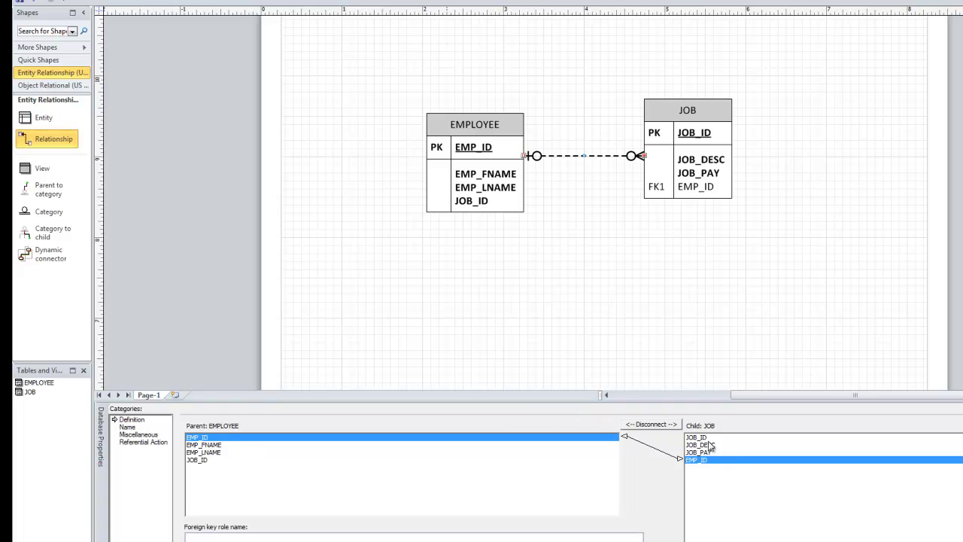
left_click(361, 459)
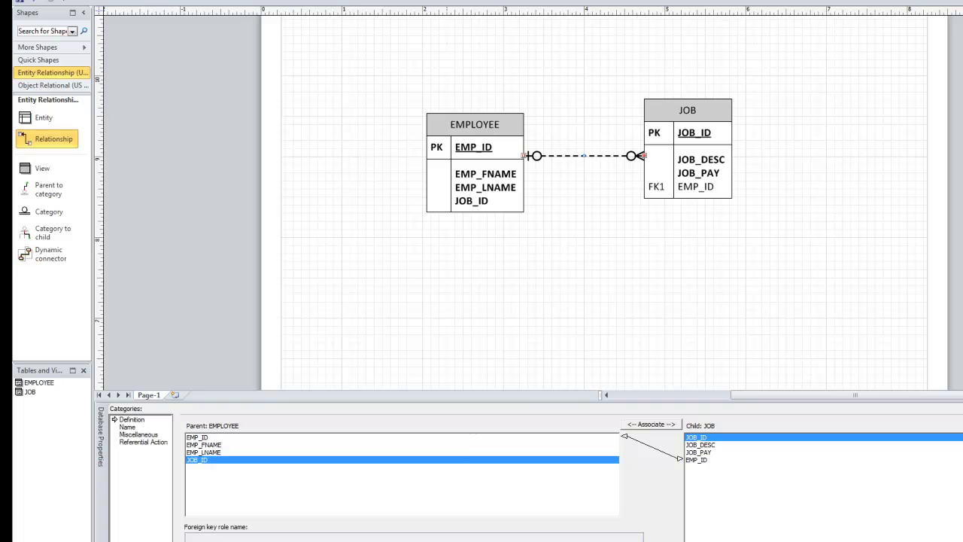
left_click(124, 427)
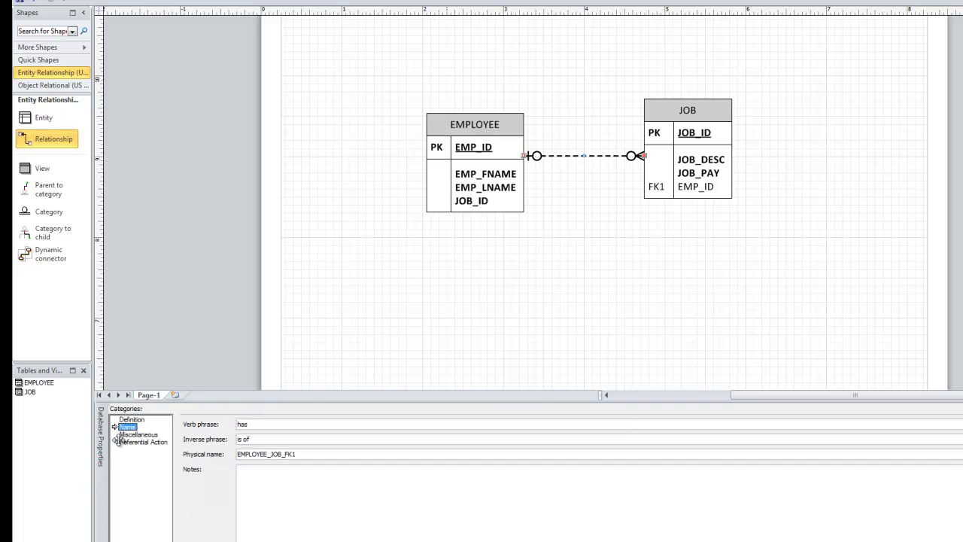
Step: In Miscellaneous, choose One or more cardinality and a Non-identifying relationship type
left_click(130, 435)
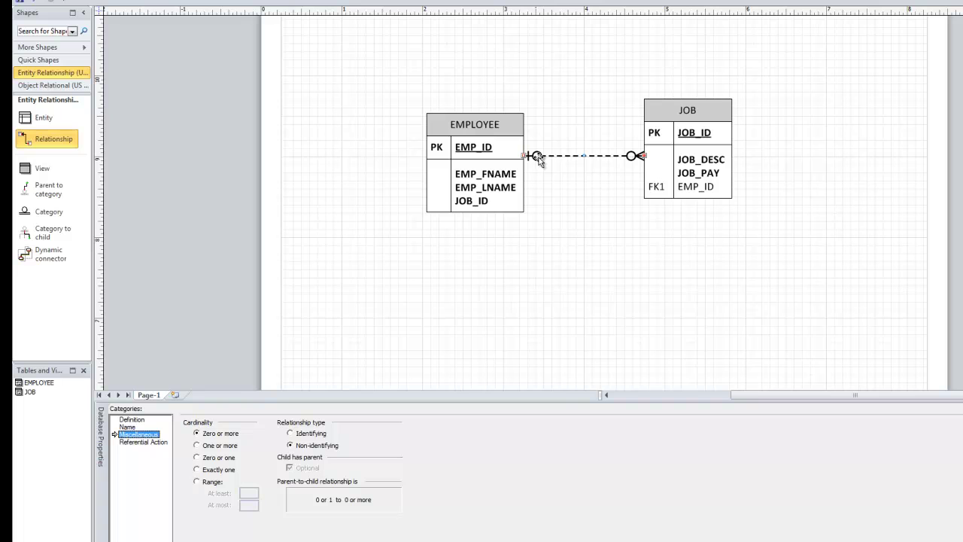
left_click(290, 434)
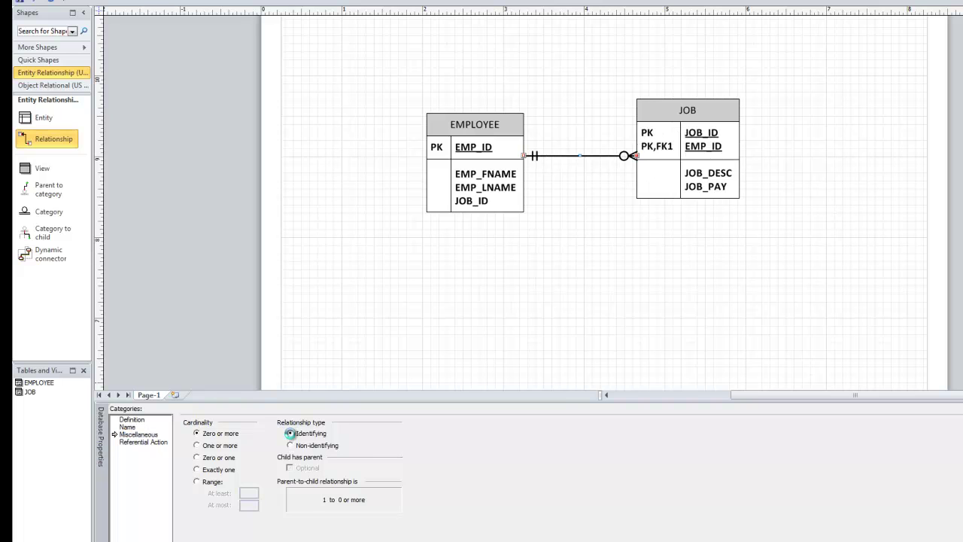
left_click(197, 457)
left_click(290, 446)
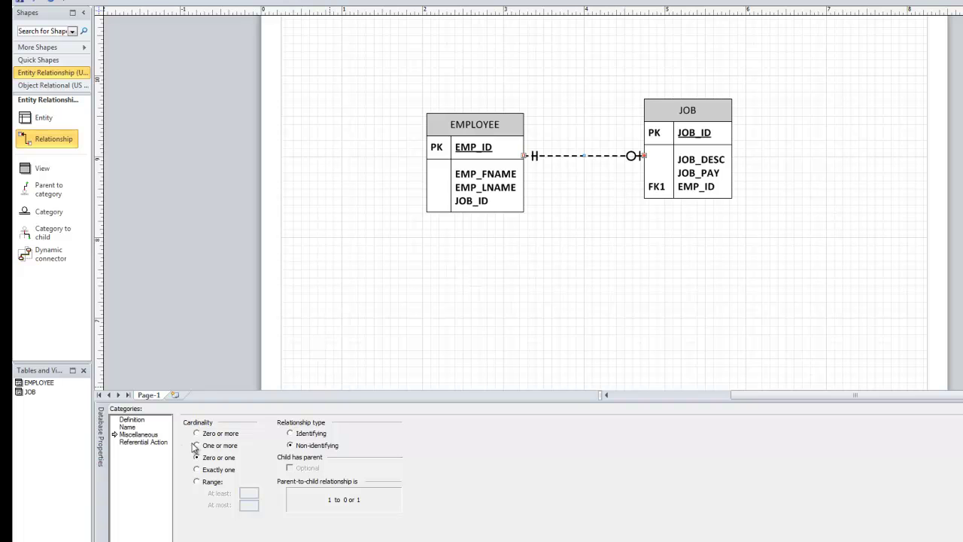
left_click(132, 435)
left_click(197, 445)
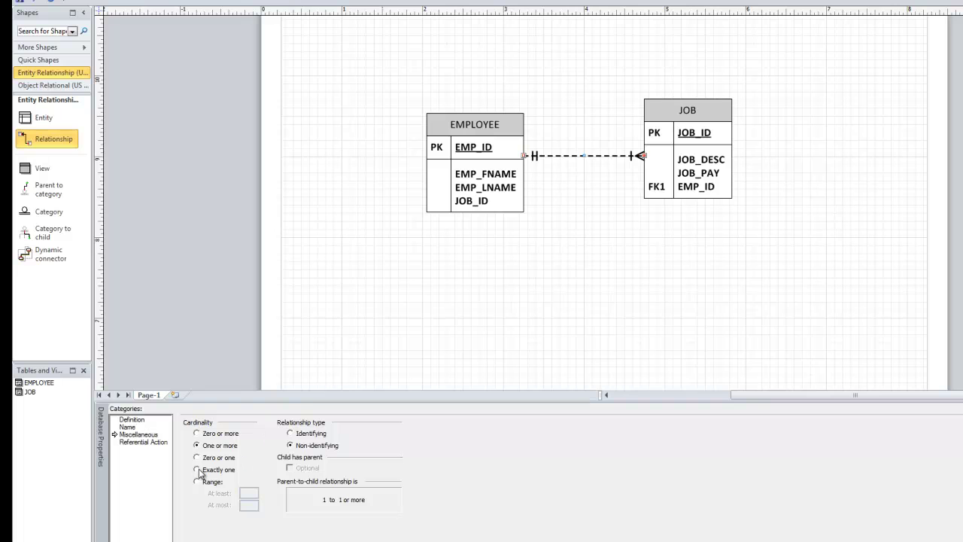
left_click(290, 433)
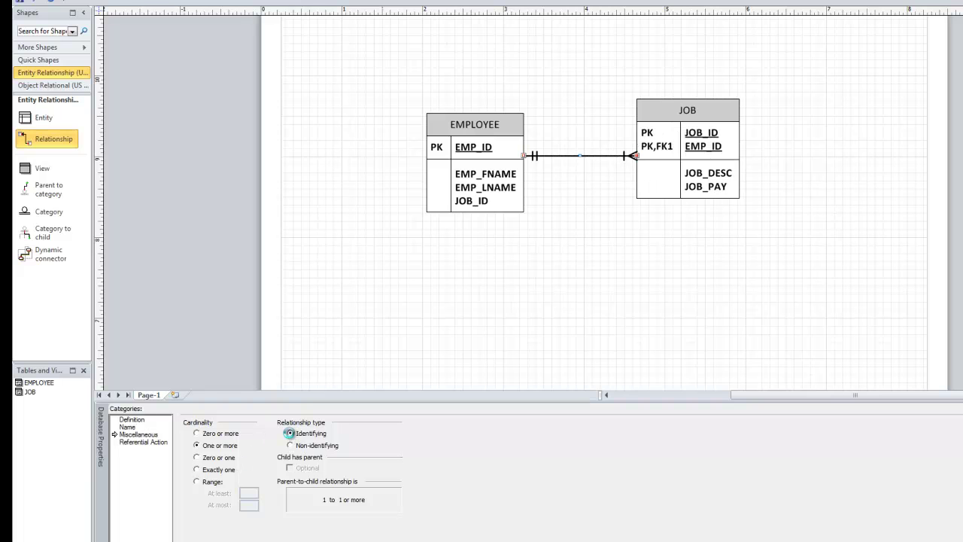
left_click(290, 445)
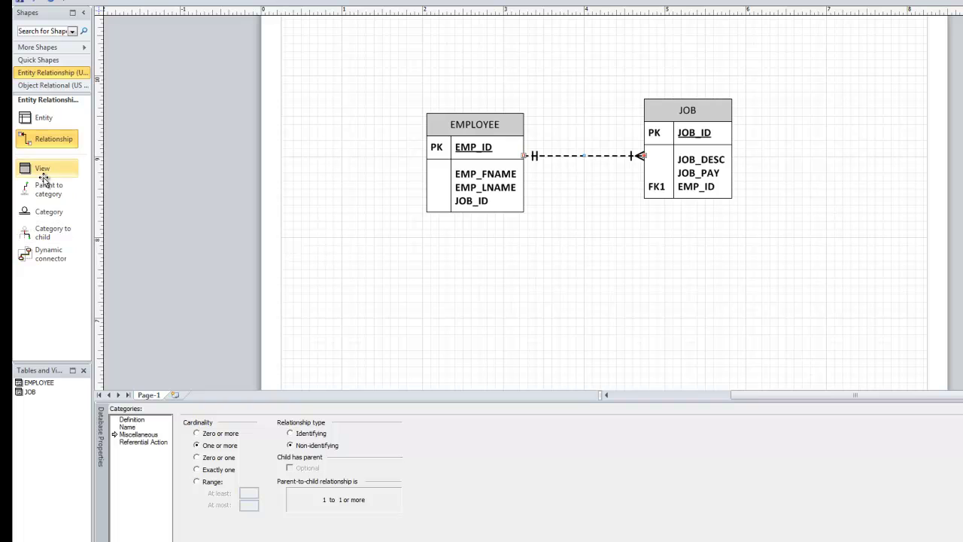
Step: Drop a third entity table on the page and type DEPARTMENT into its Physical name field
left_click_drag(44, 118, 447, 295)
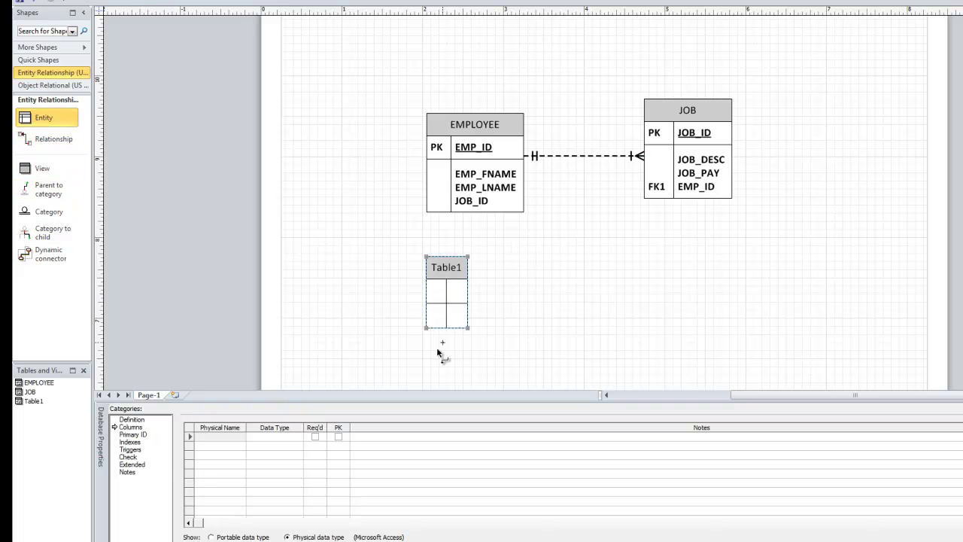
left_click(139, 420)
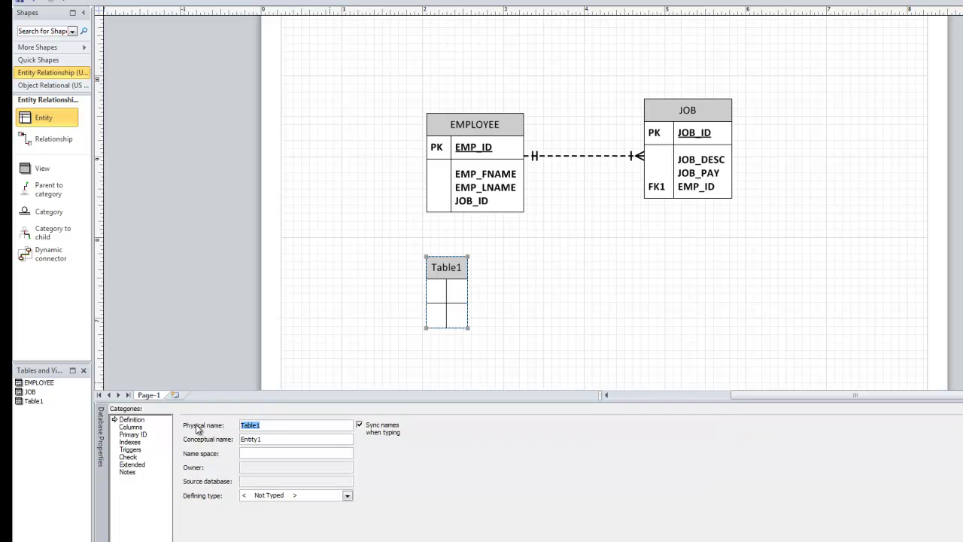
type("DEPER")
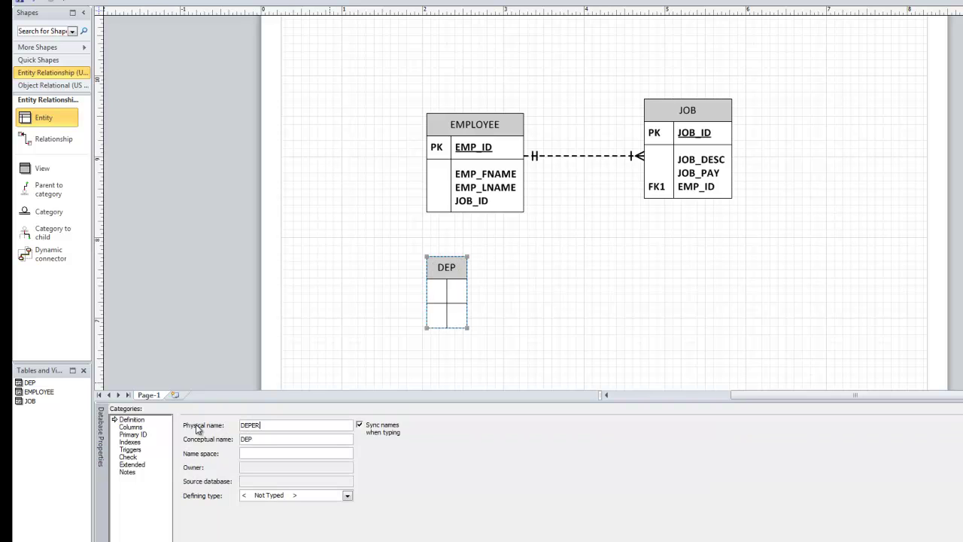
type("TMENT")
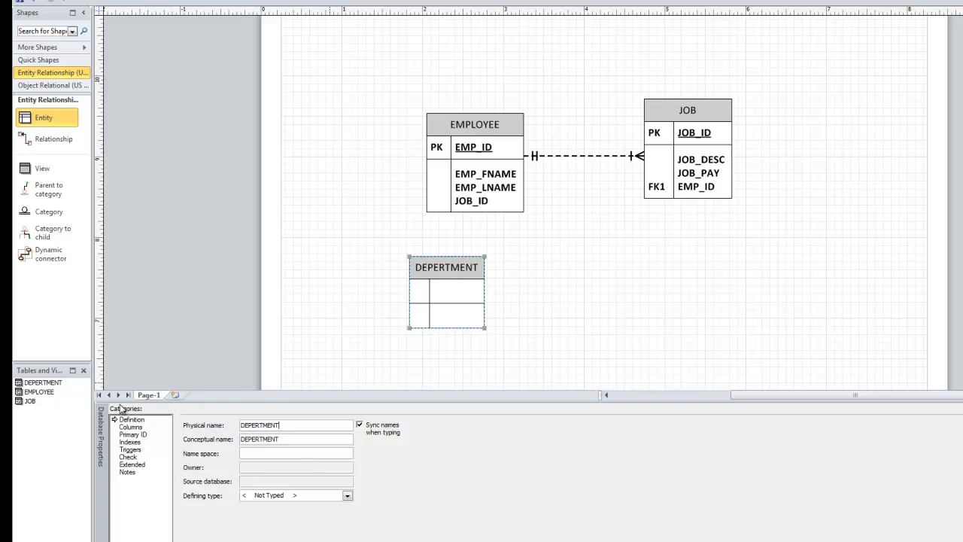
type("ART")
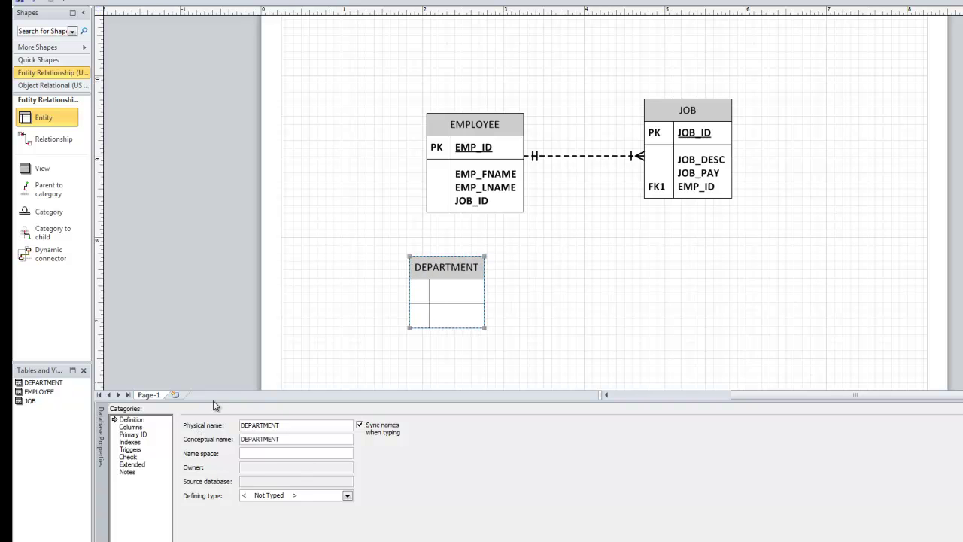
Step: Add DEP_ID to DEPARTMENT as a required INTEGER primary key column
left_click(130, 427)
left_click(224, 437)
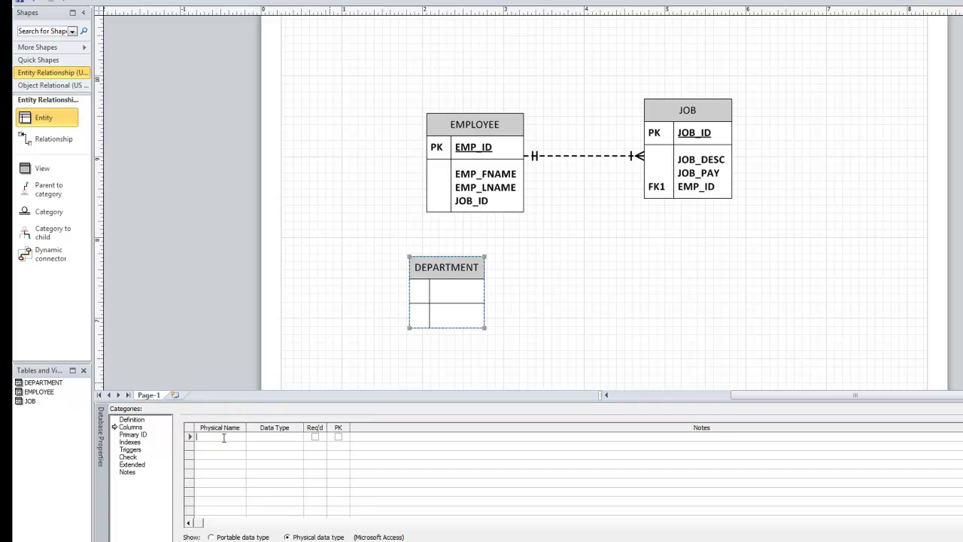
type("DEP_ID")
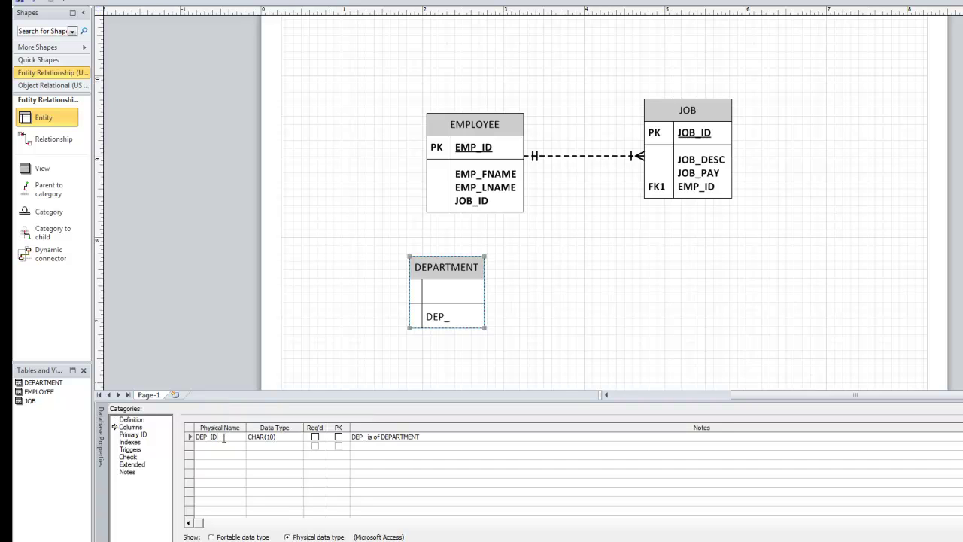
key("Tab")
type("INTE")
key("Tab")
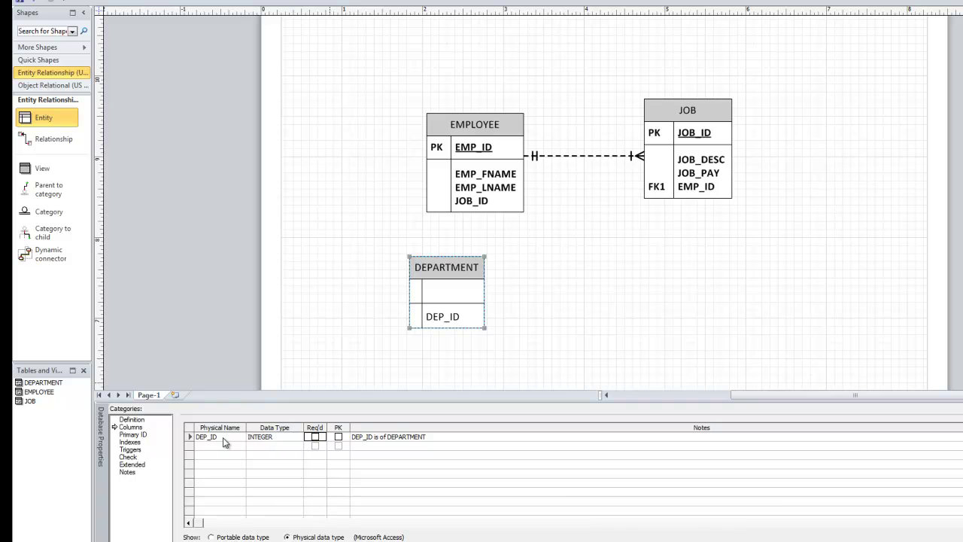
key("space")
key("Tab")
key("space")
key("Tab")
key("Tab")
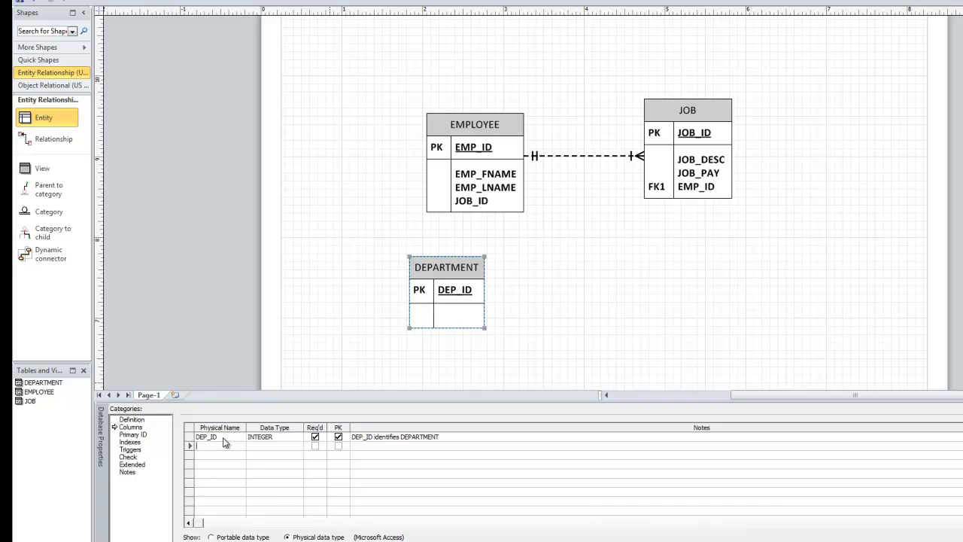
Step: Add a required INTEGER column DEP_HEAD_ID
type("DEP_")
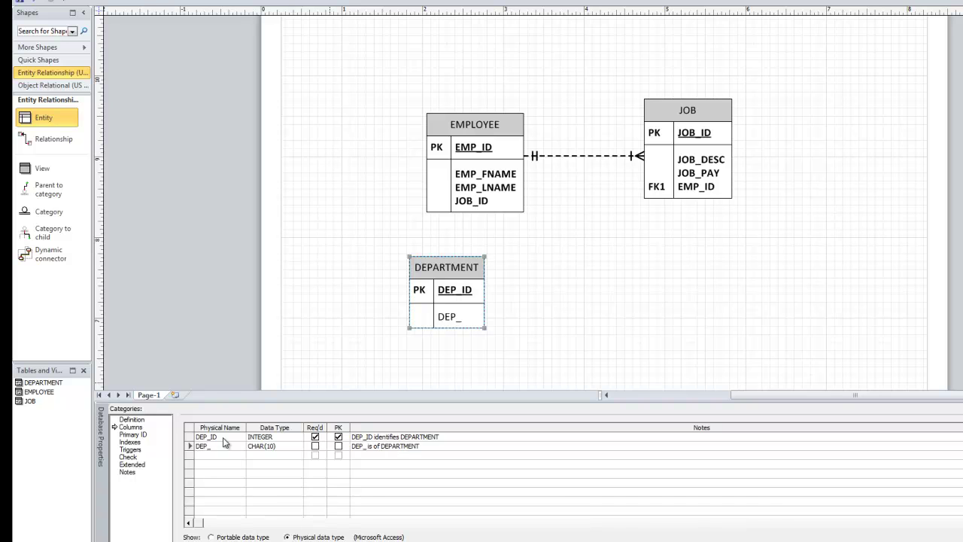
type("HEAD_ID")
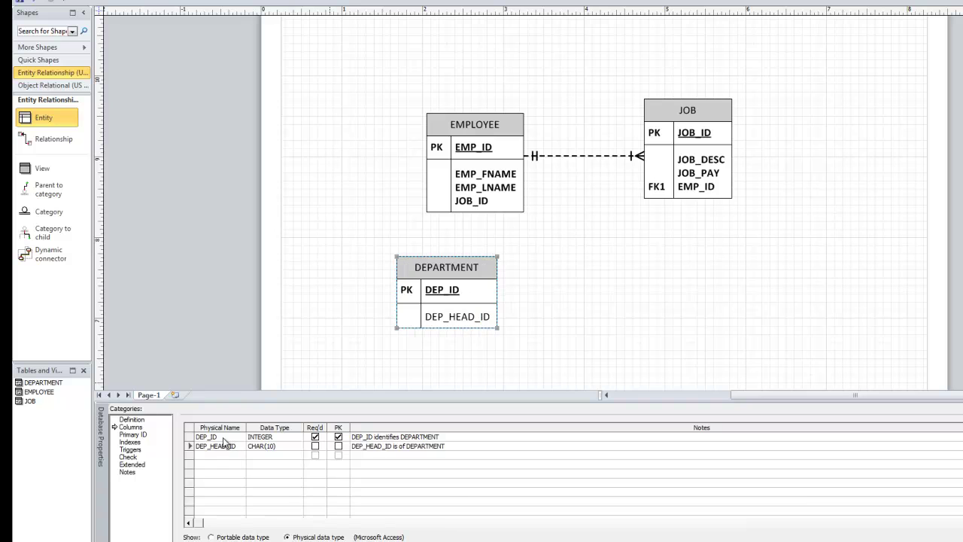
key("Tab")
type("INT")
key("Tab")
key("space")
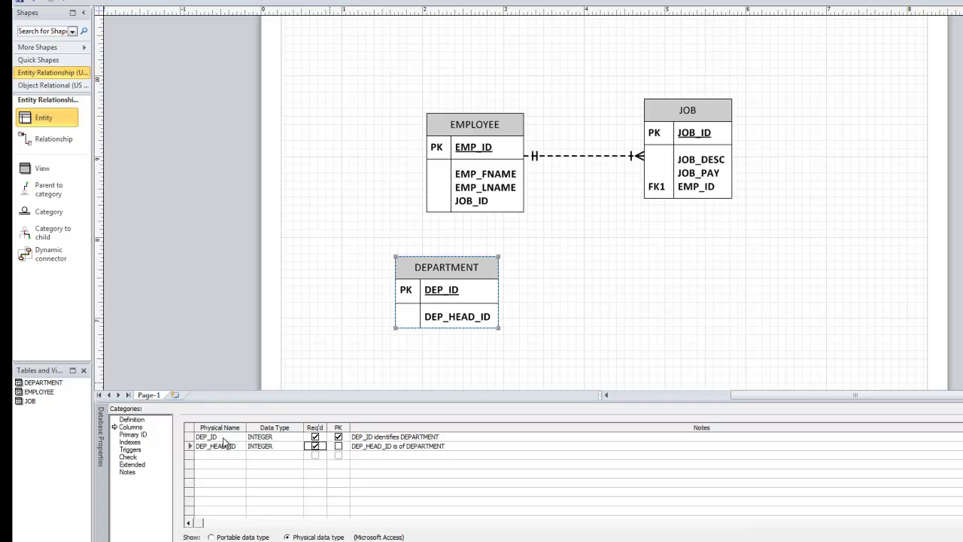
key("Tab")
key("Tab")
key("Tab")
Step: Add a required DEP_DESCRIPTION column
type("DEP_")
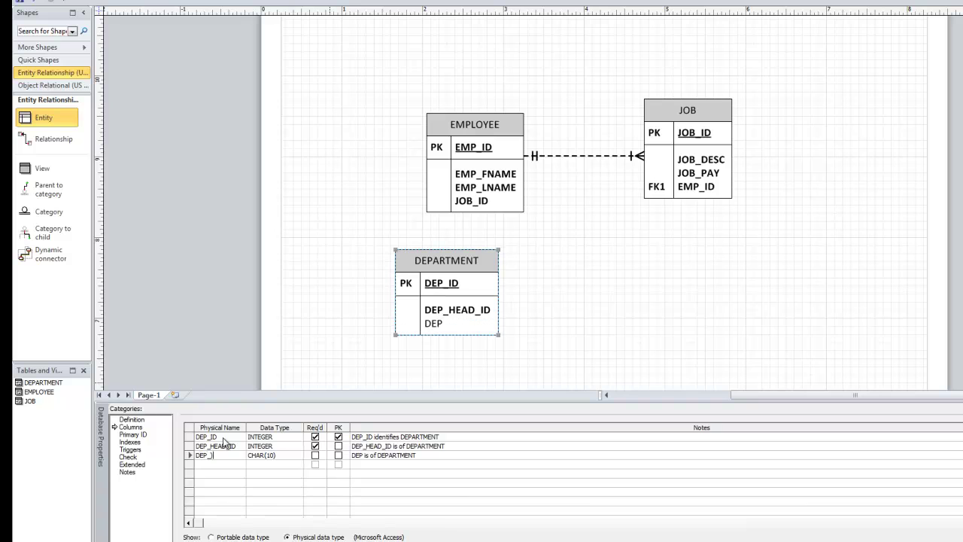
type(")ESCRIPTION")
key("Tab")
key("Tab")
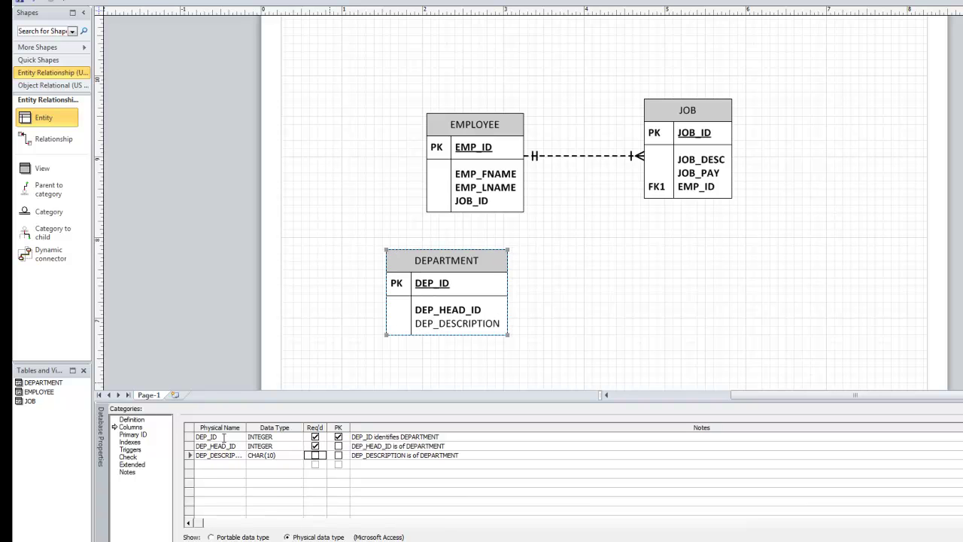
key("space")
key("Tab")
key("Tab")
key("Tab")
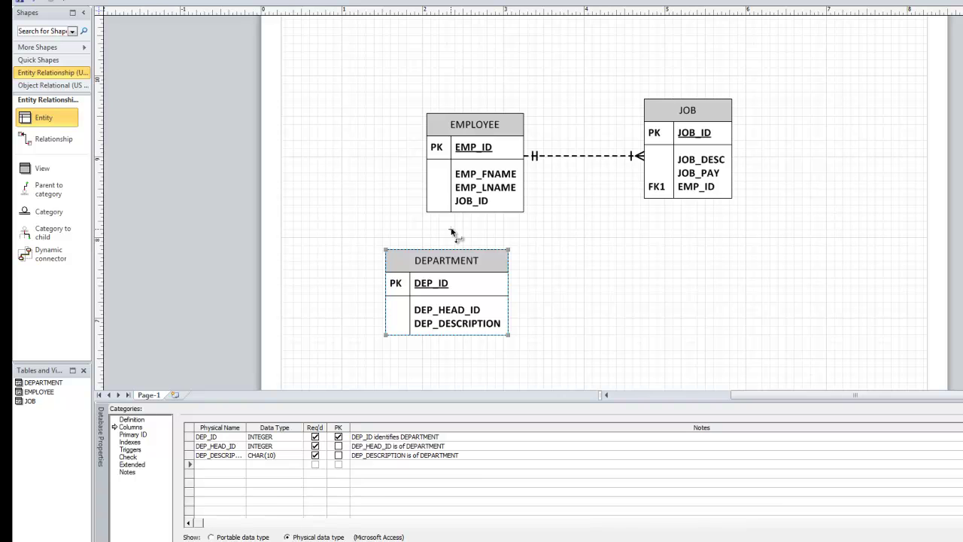
Step: Draw a relationship from DEPARTMENT to EMPLOYEE, then move DEPARTMENT lower beneath EMPLOYEE
left_click_drag(460, 251, 516, 264)
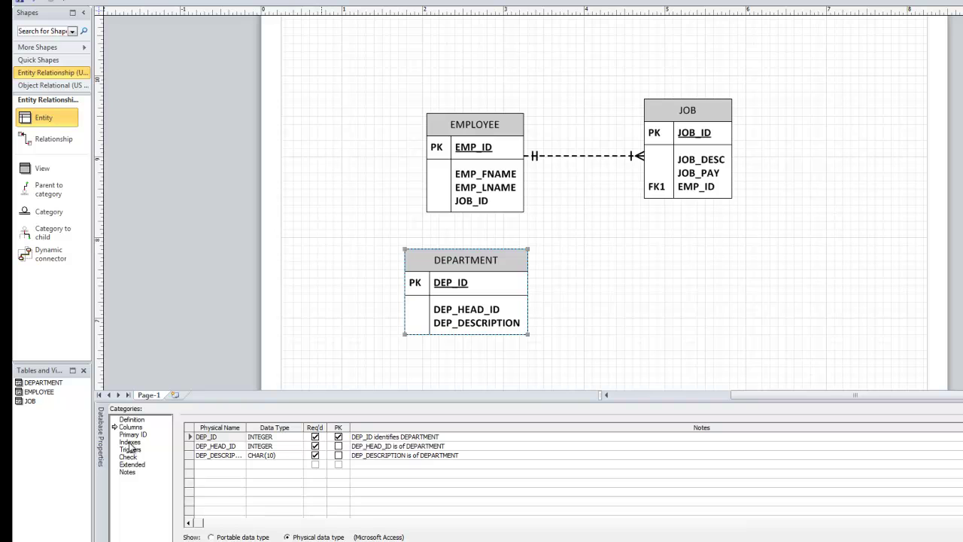
left_click(47, 139)
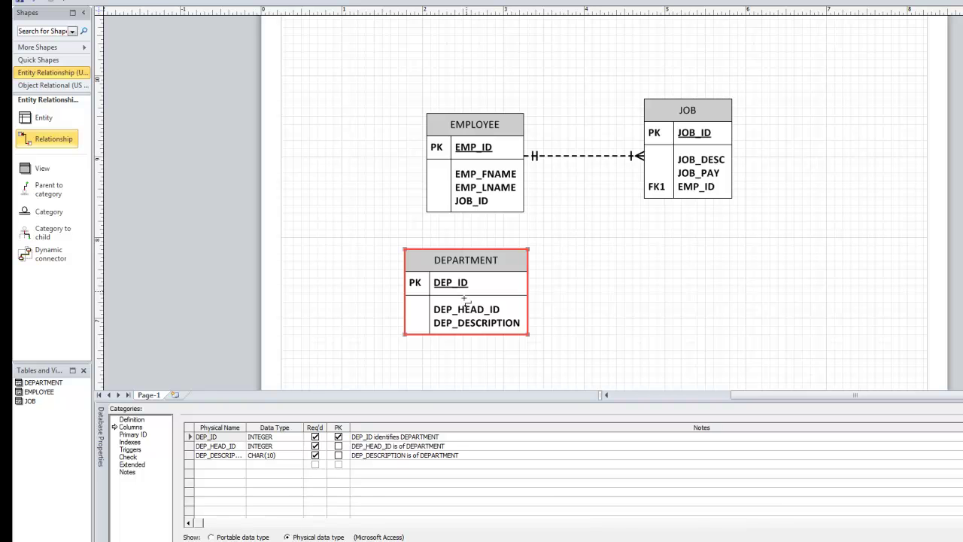
left_click_drag(475, 313, 476, 170)
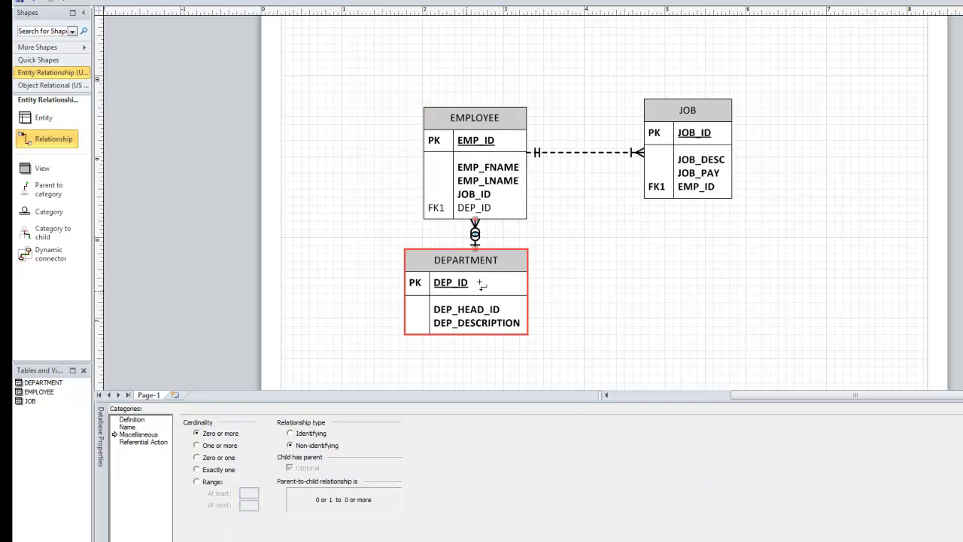
left_click_drag(516, 249, 512, 309)
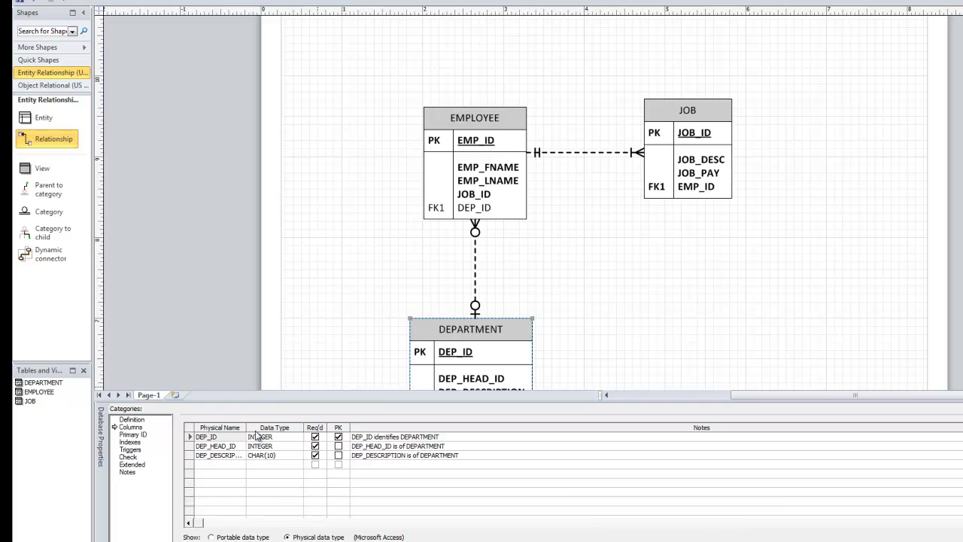
Step: Make the DEPARTMENT–EMPLOYEE relationship identifying with Zero or one cardinality (1 to 0 or 1)
left_click(474, 256)
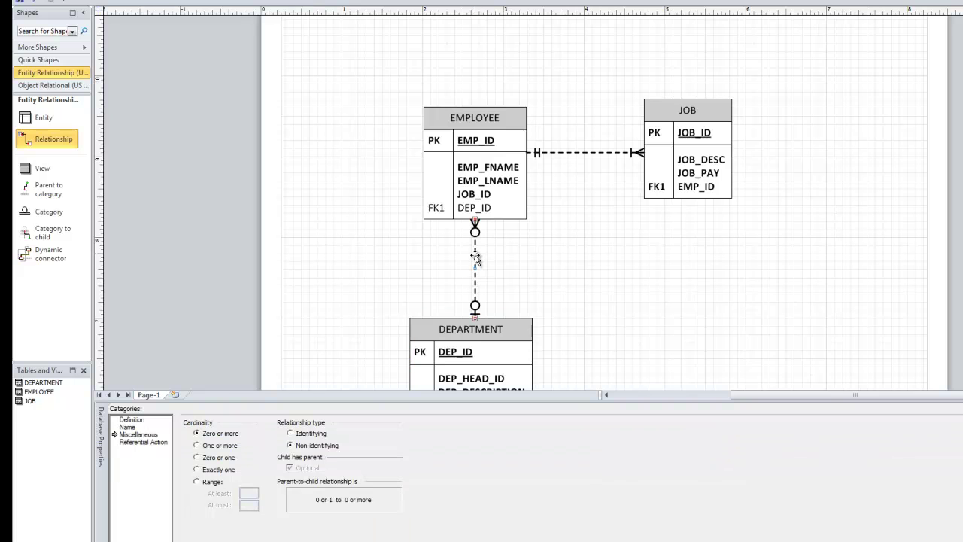
left_click(291, 434)
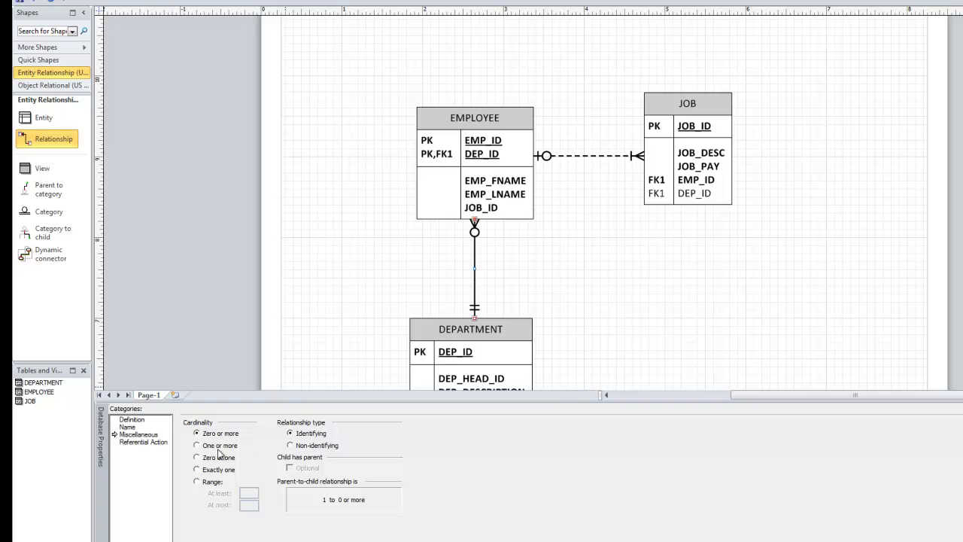
left_click(197, 458)
left_click(291, 445)
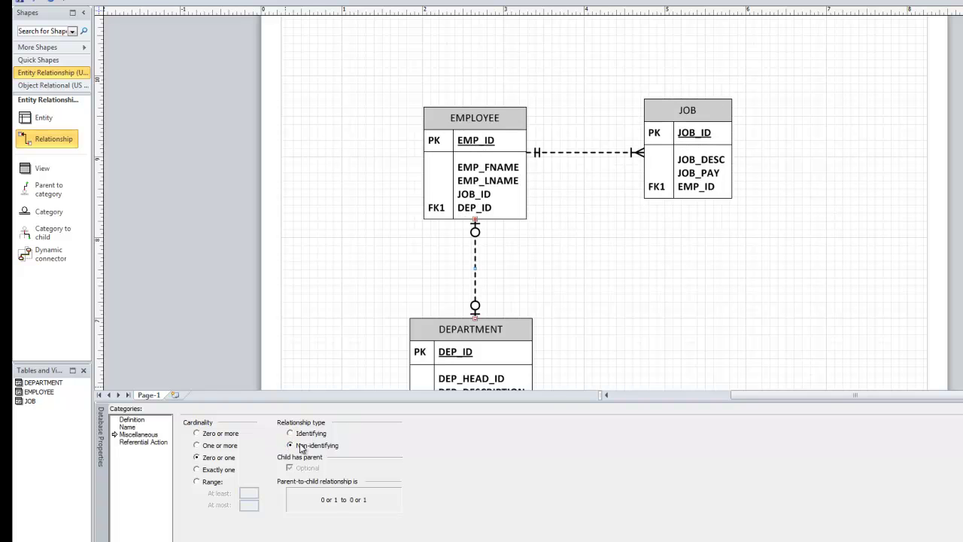
left_click(290, 434)
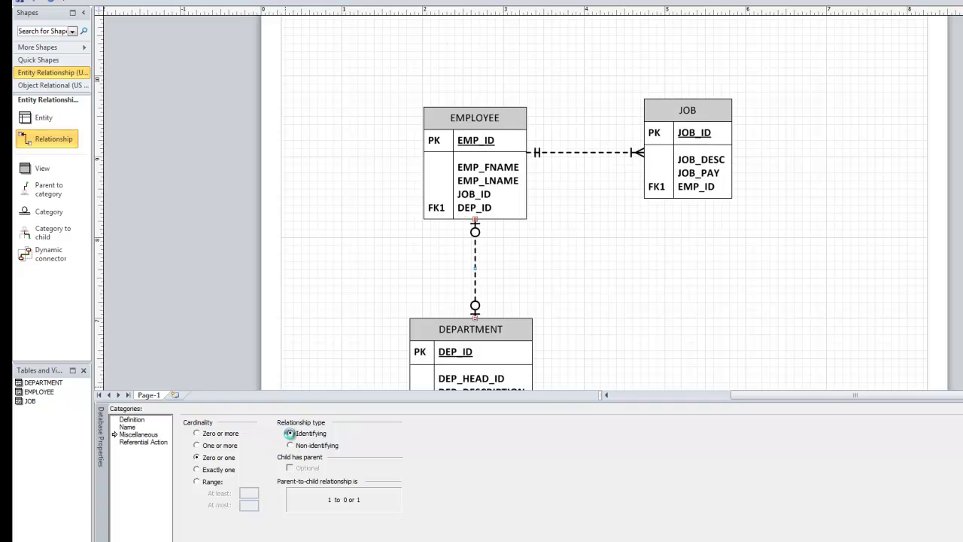
Step: Disconnect the DEP_ID mapping and associate DEPARTMENT's DEP_HEAD_ID with EMPLOYEE's EMP_ID
left_click(479, 286)
left_click(149, 425)
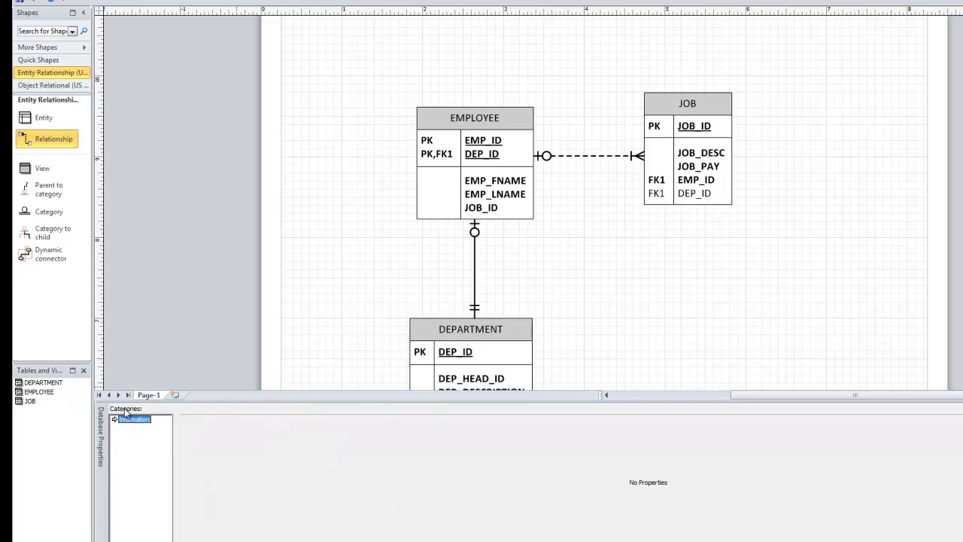
left_click(476, 279)
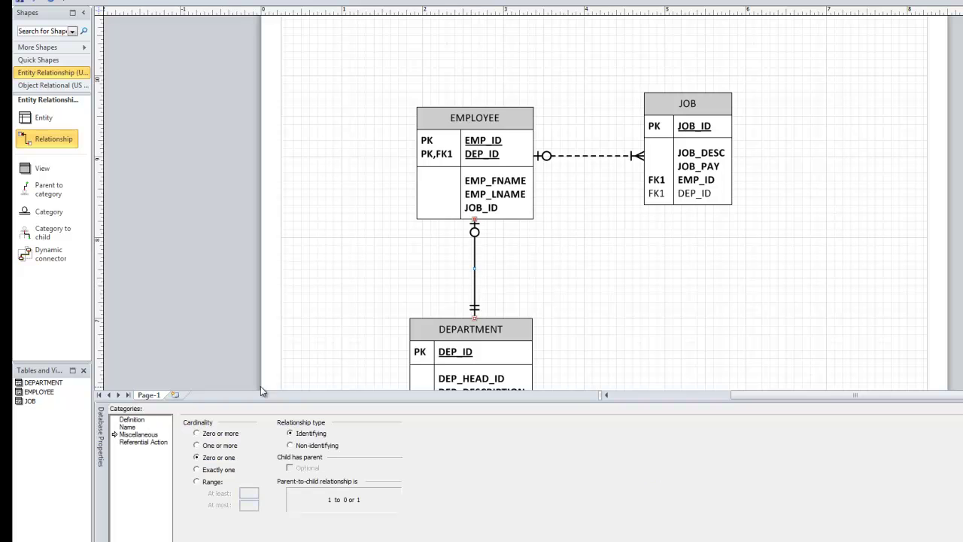
left_click(132, 420)
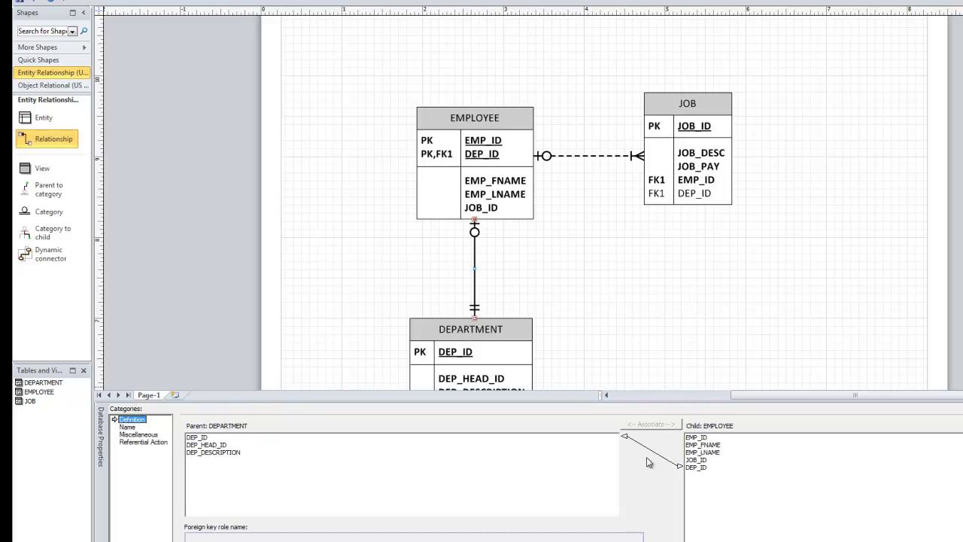
left_click(222, 437)
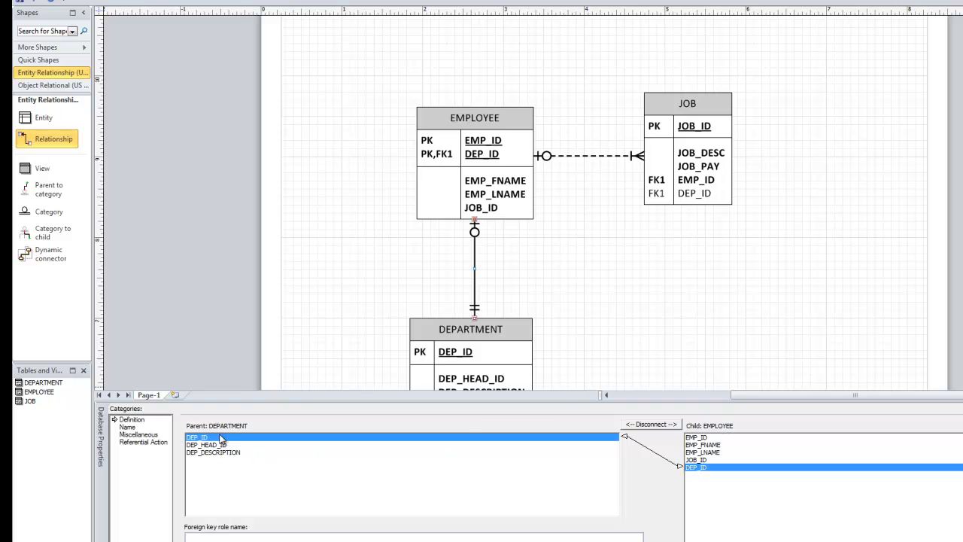
left_click(652, 424)
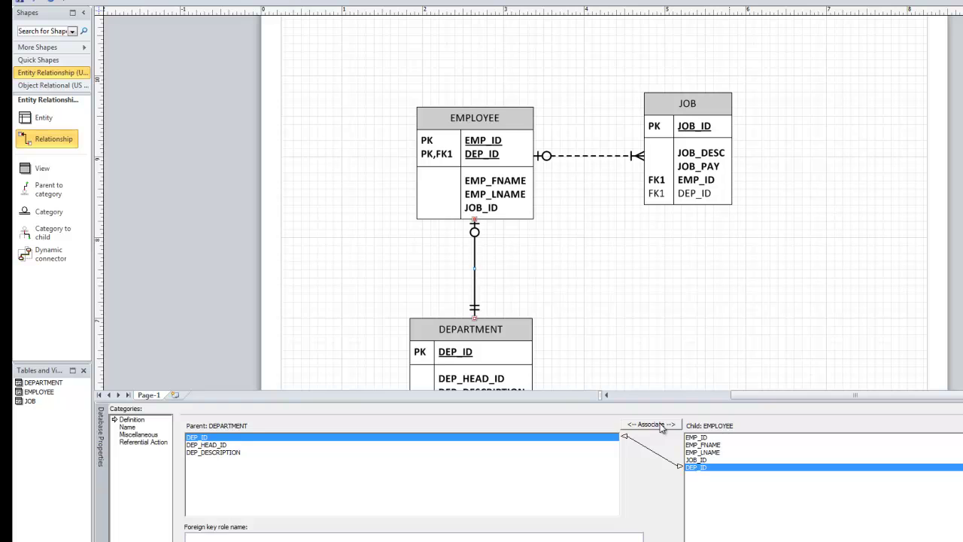
left_click(243, 446)
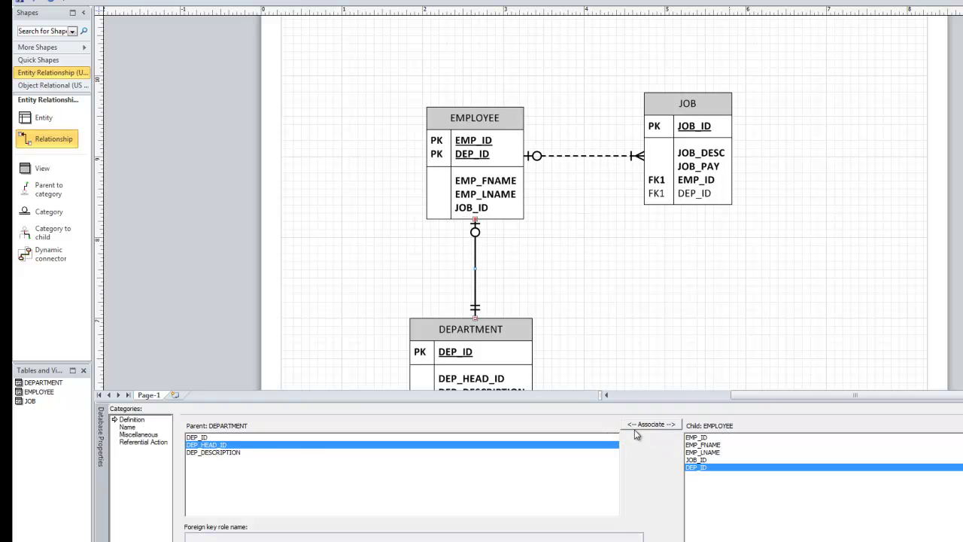
left_click(696, 438)
left_click(652, 425)
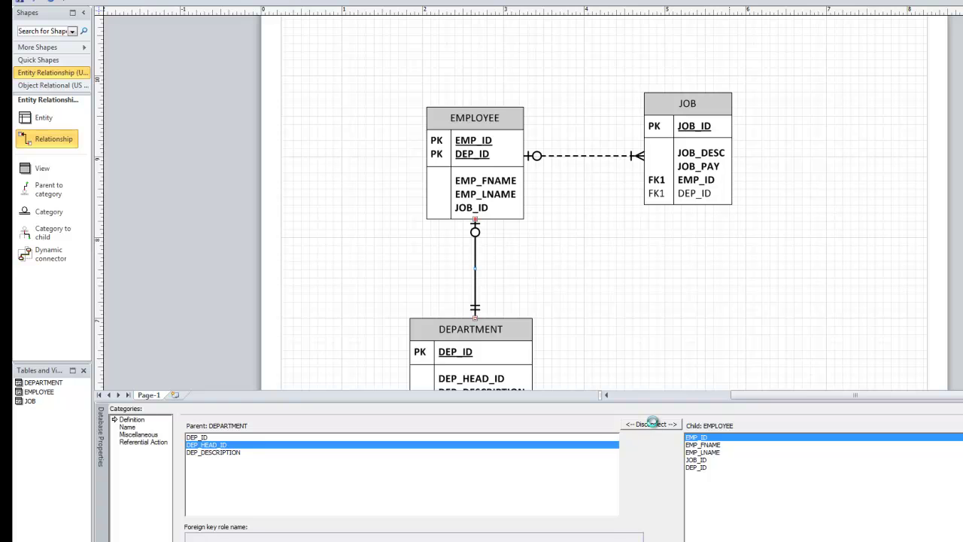
left_click(128, 427)
left_click(135, 435)
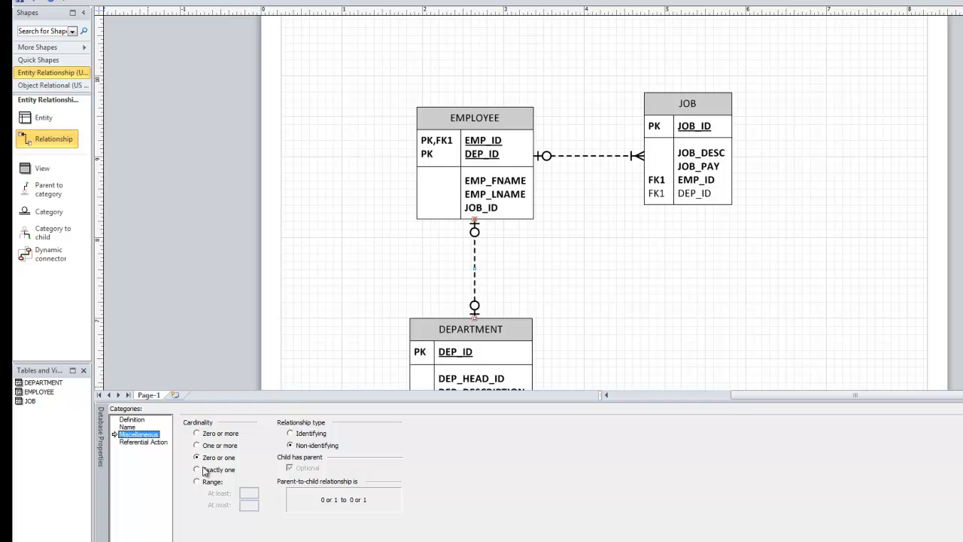
left_click(290, 434)
left_click(209, 448)
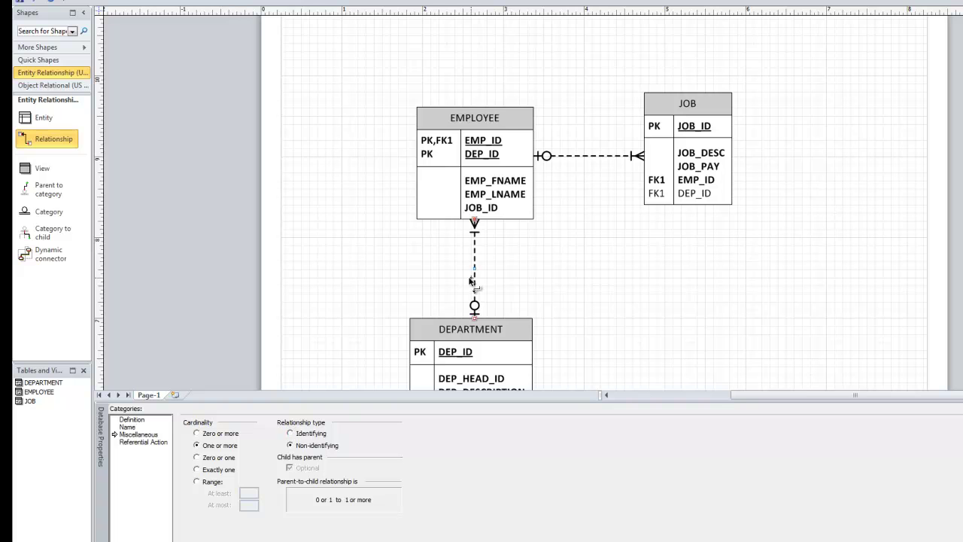
left_click(446, 378)
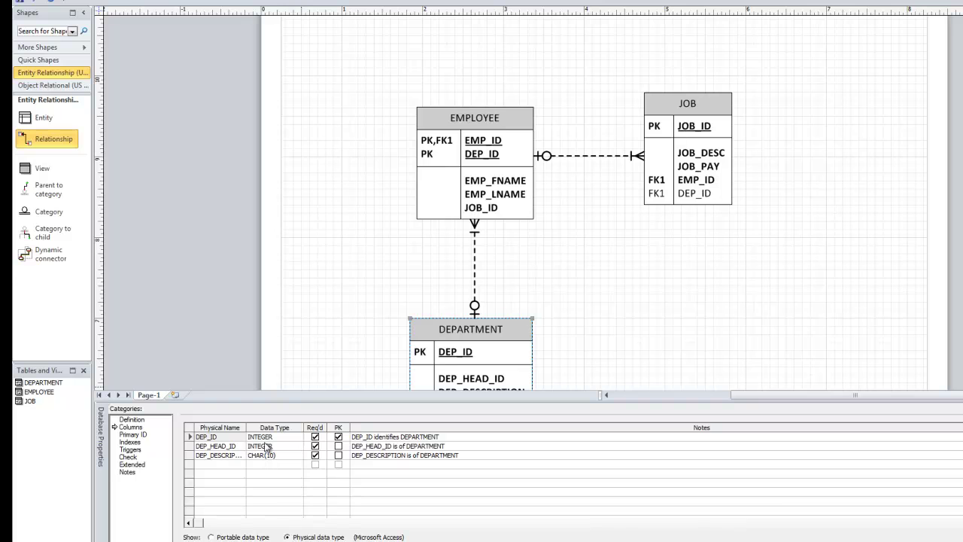
left_click(474, 294)
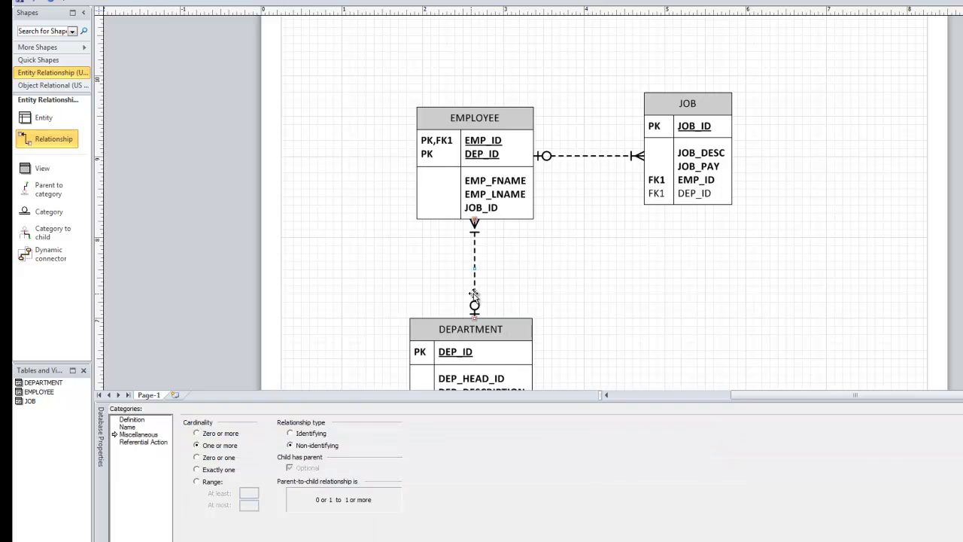
Step: Delete the old relationship from the model and draw a new one from DEPARTMENT to EMPLOYEE
key("Delete")
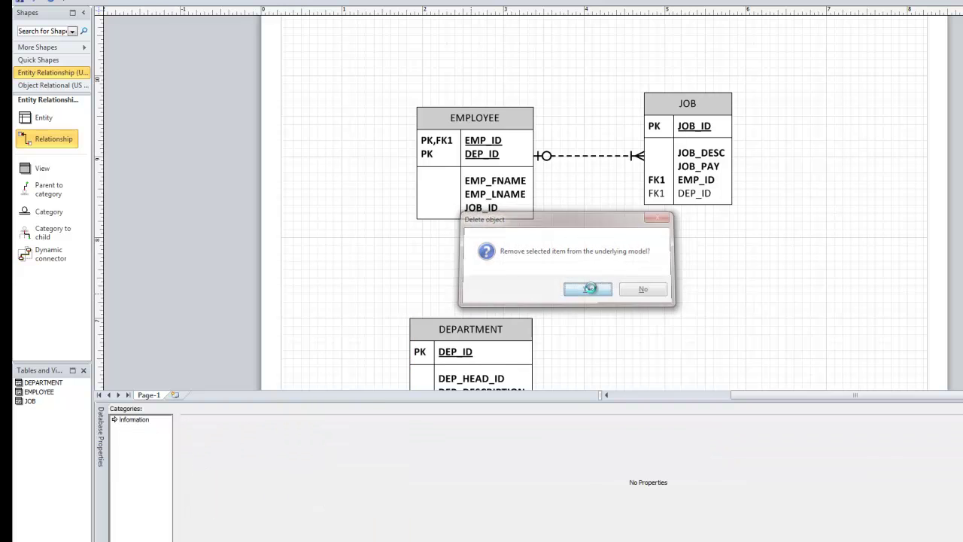
left_click(594, 291)
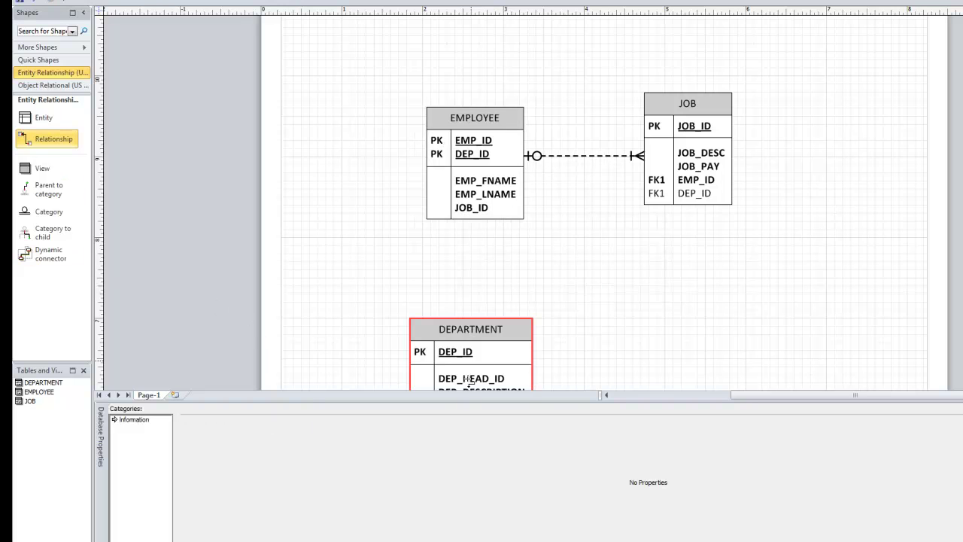
left_click_drag(470, 372, 477, 184)
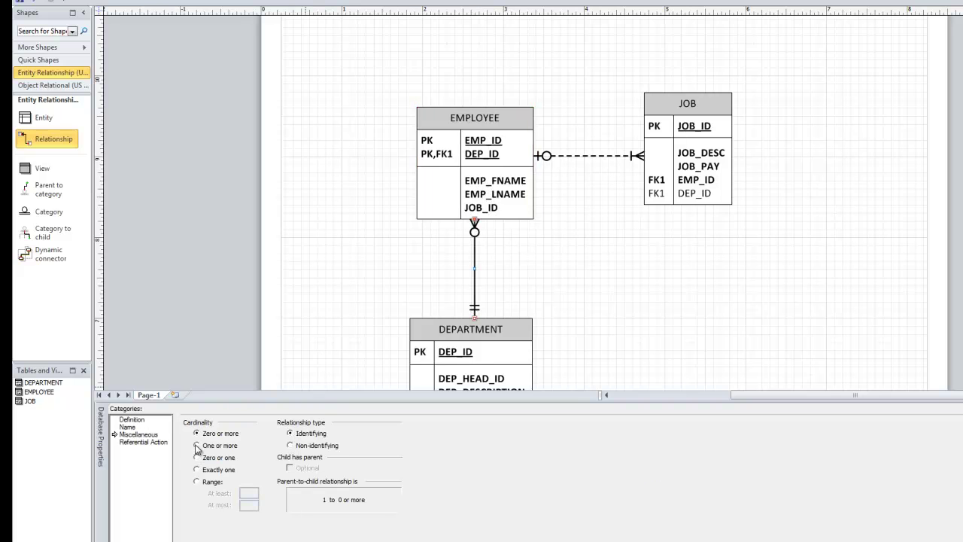
Step: Associate DEP_HEAD_ID with EMP_ID and disconnect the DEP_ID to DEP_ID mapping
left_click(131, 420)
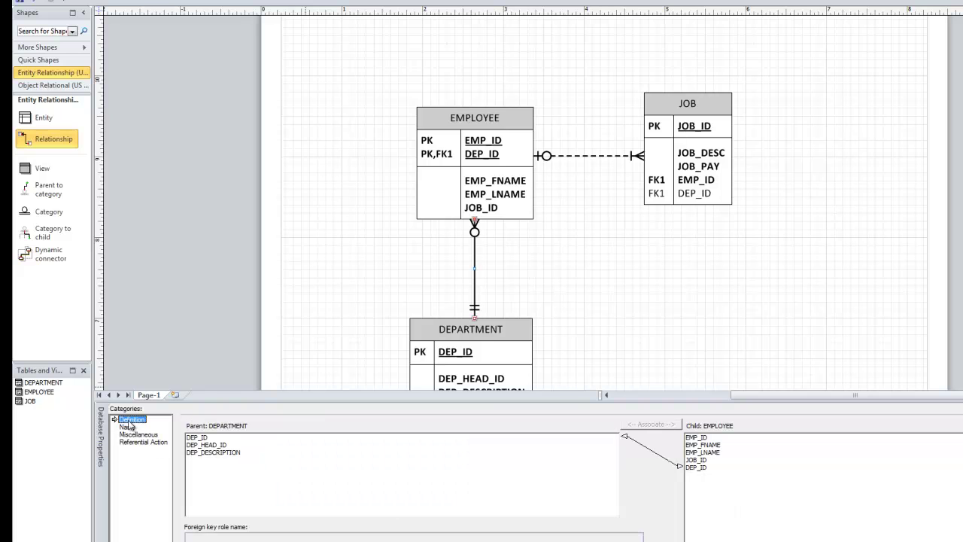
left_click(200, 444)
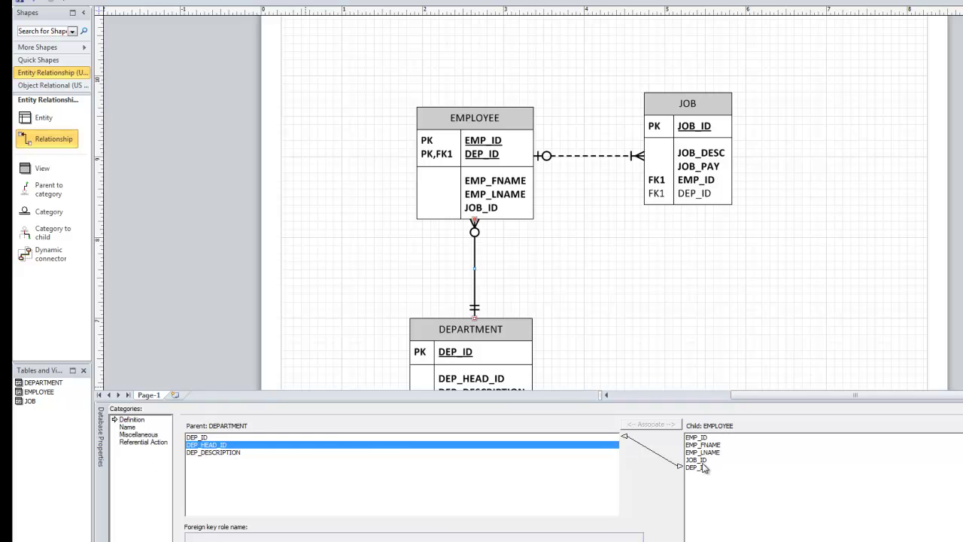
left_click(696, 438)
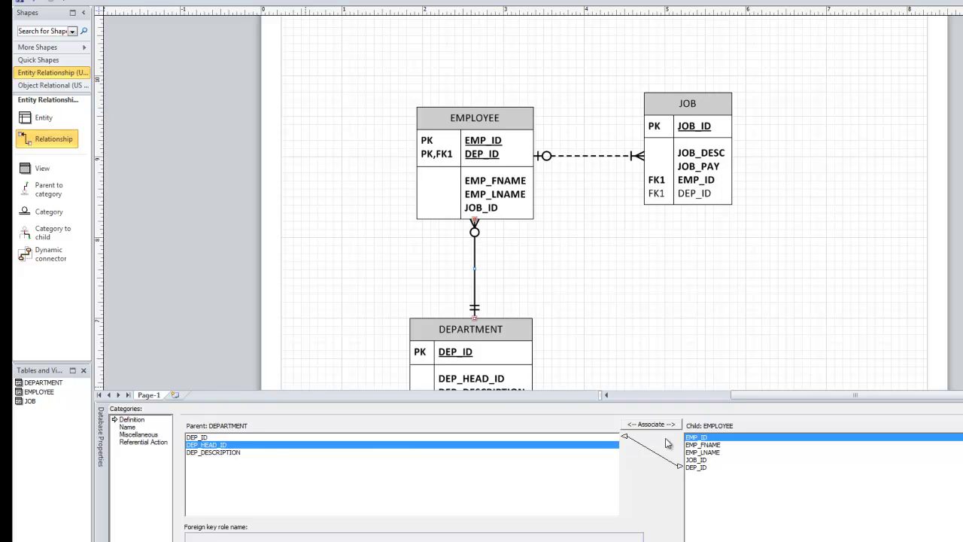
left_click(651, 425)
left_click(697, 468)
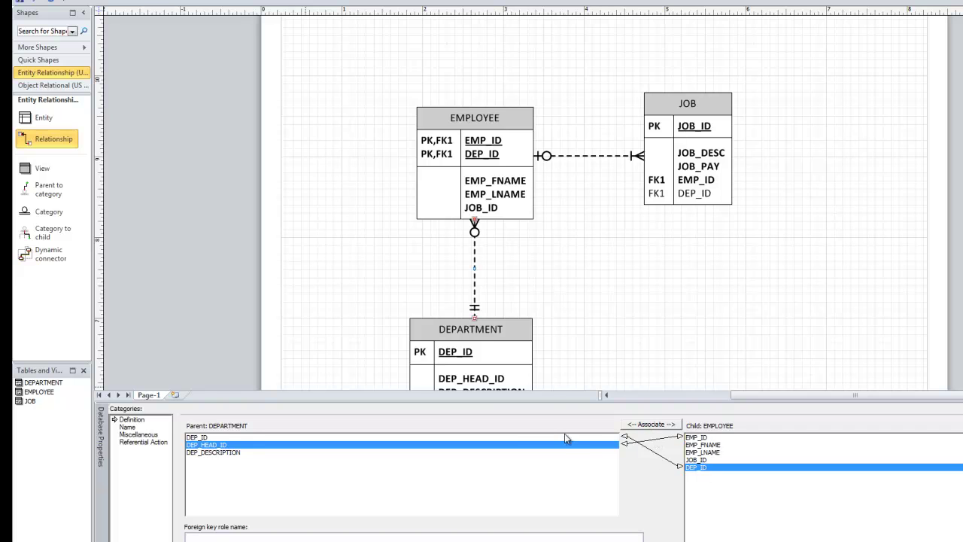
left_click(554, 438)
left_click(650, 424)
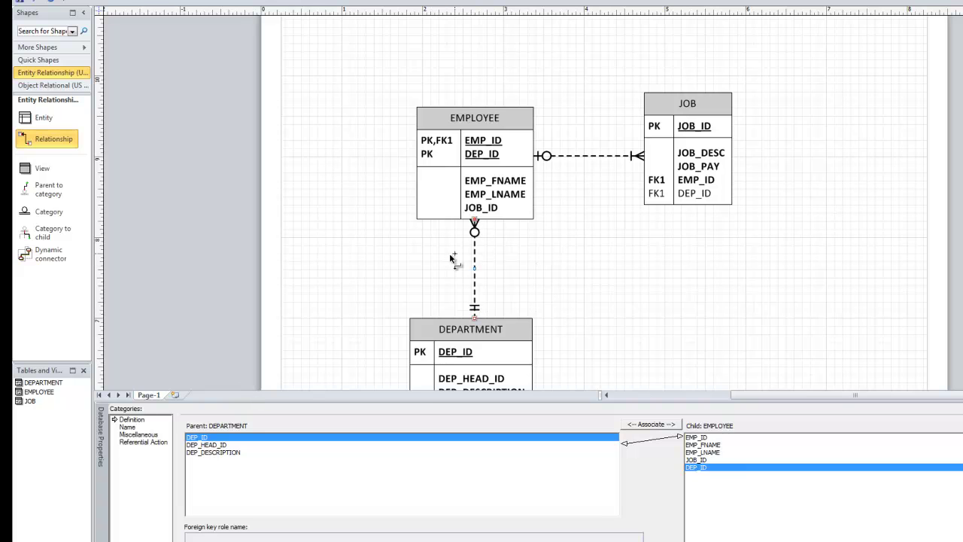
left_click(135, 435)
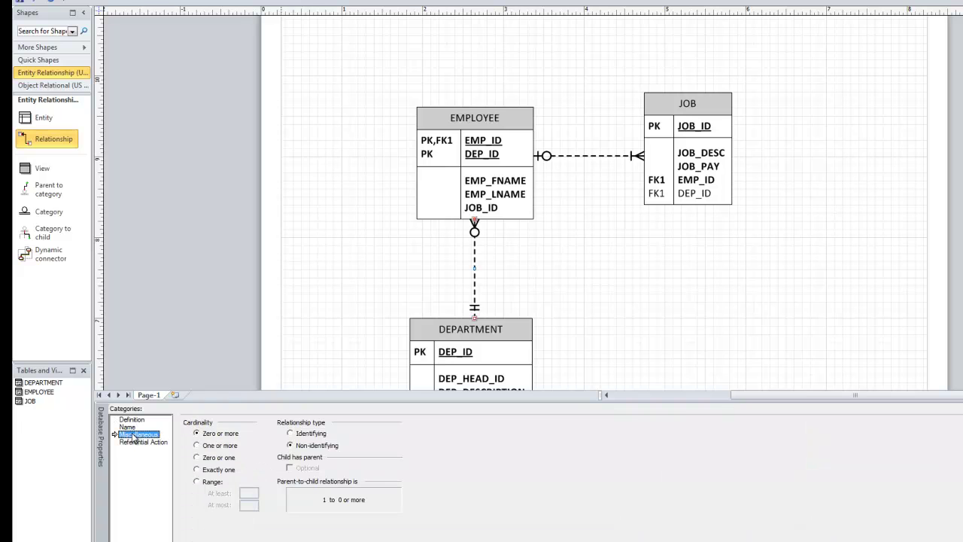
Step: Choose Zero or one cardinality so the relationship reads 1 to 0 or 1
left_click(197, 459)
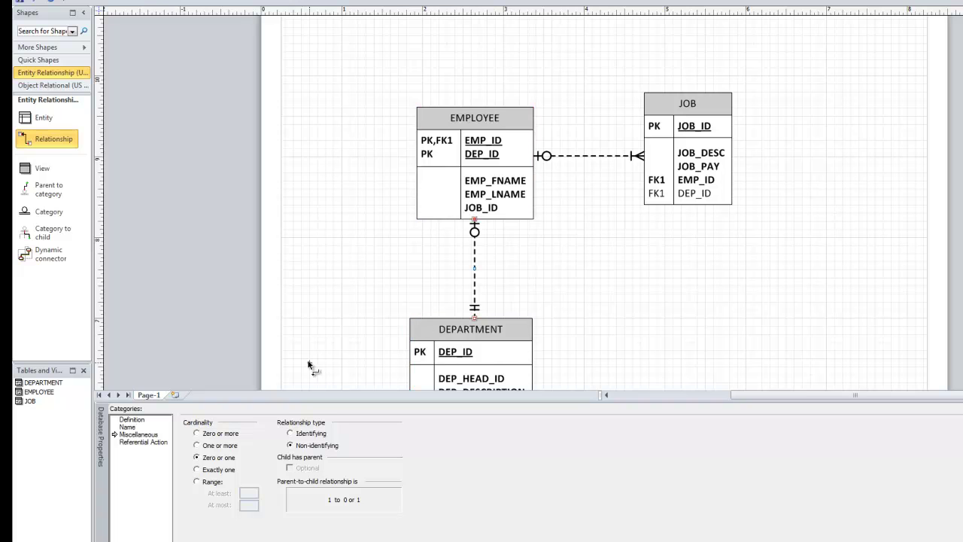
Step: Draw a second DEPARTMENT-to-EMPLOYEE relationship and make it non-identifying, so DEP_ID becomes FK2
left_click(432, 328)
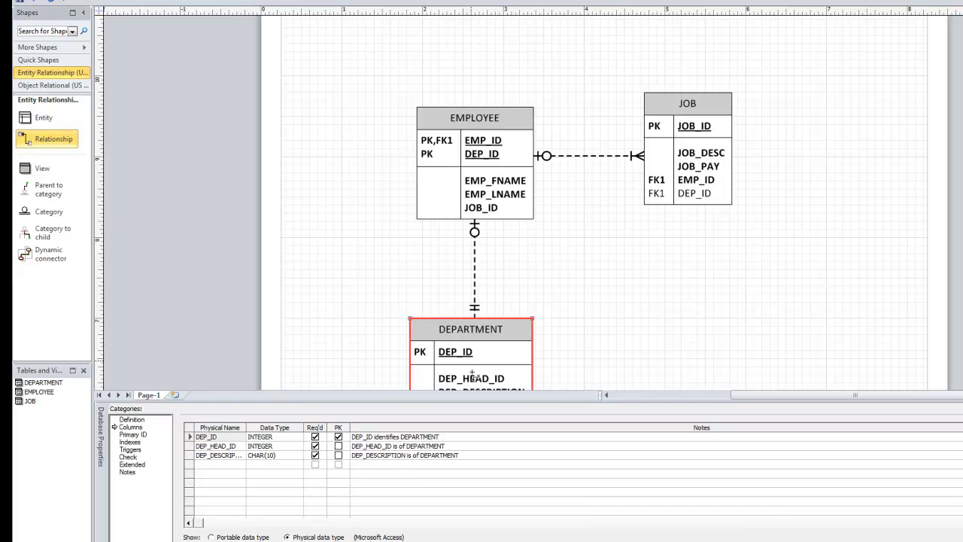
left_click_drag(474, 375, 413, 255)
left_click_drag(437, 162, 479, 153)
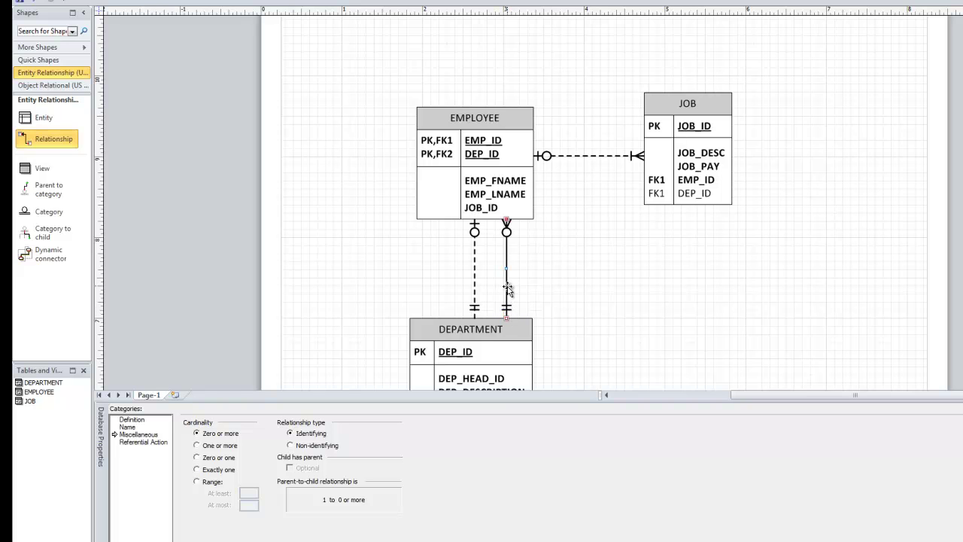
left_click(507, 289)
left_click(304, 447)
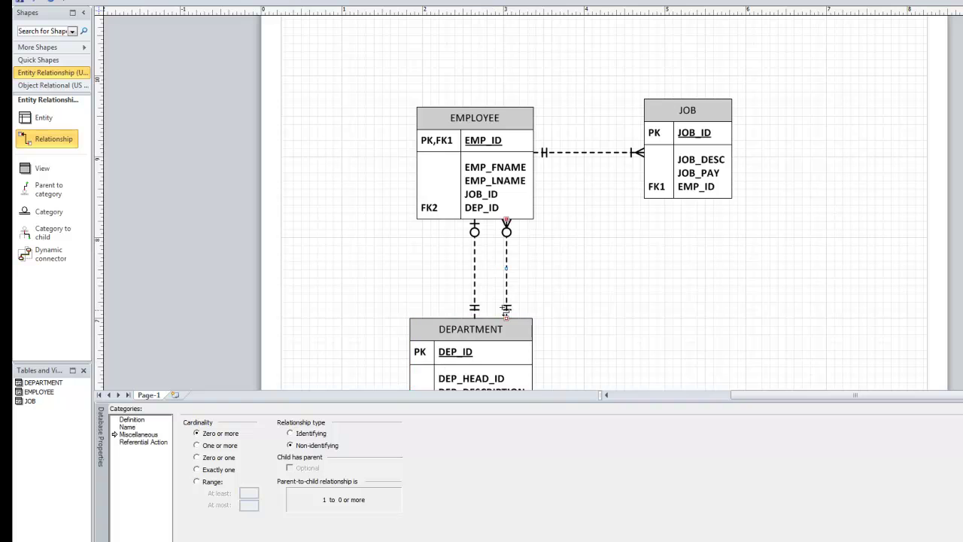
left_click_drag(506, 308, 508, 342)
left_click(128, 427)
left_click(131, 420)
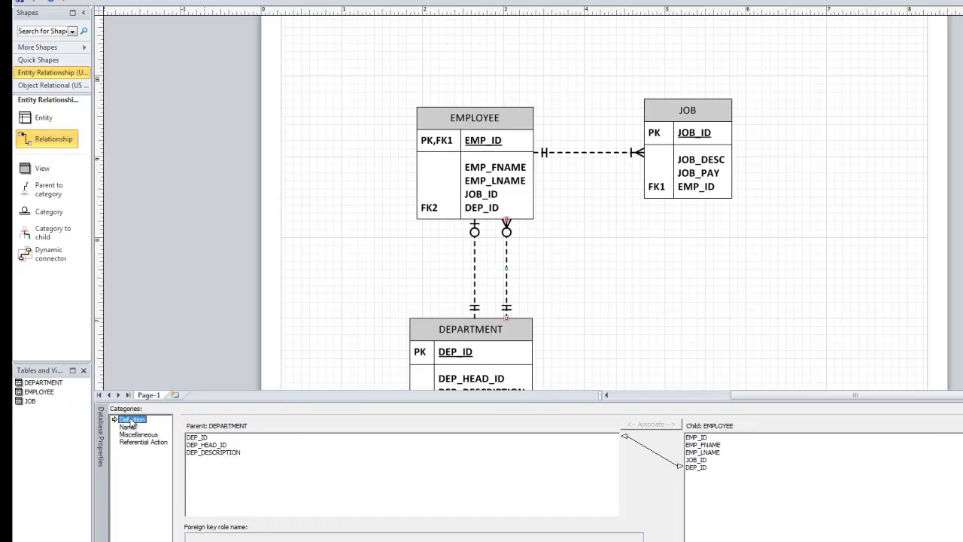
left_click(206, 438)
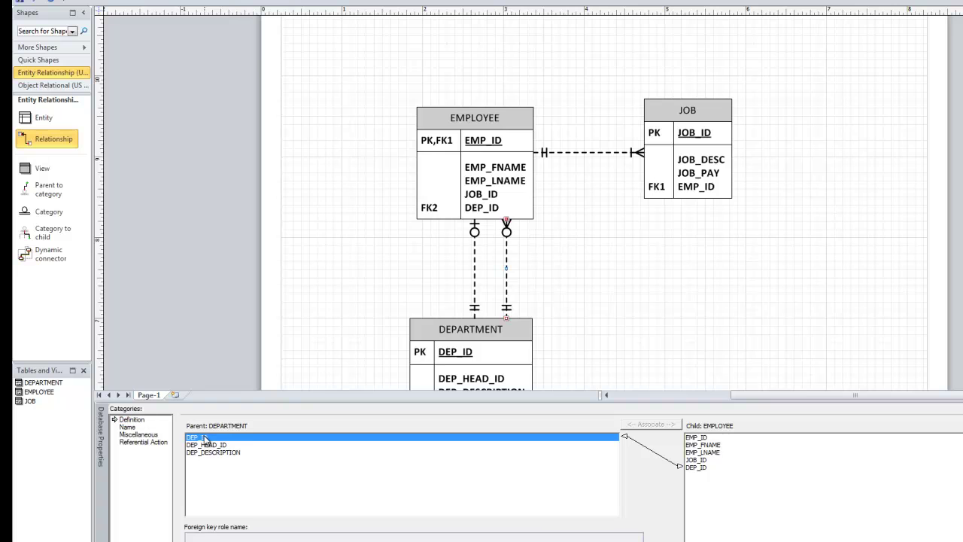
left_click(696, 467)
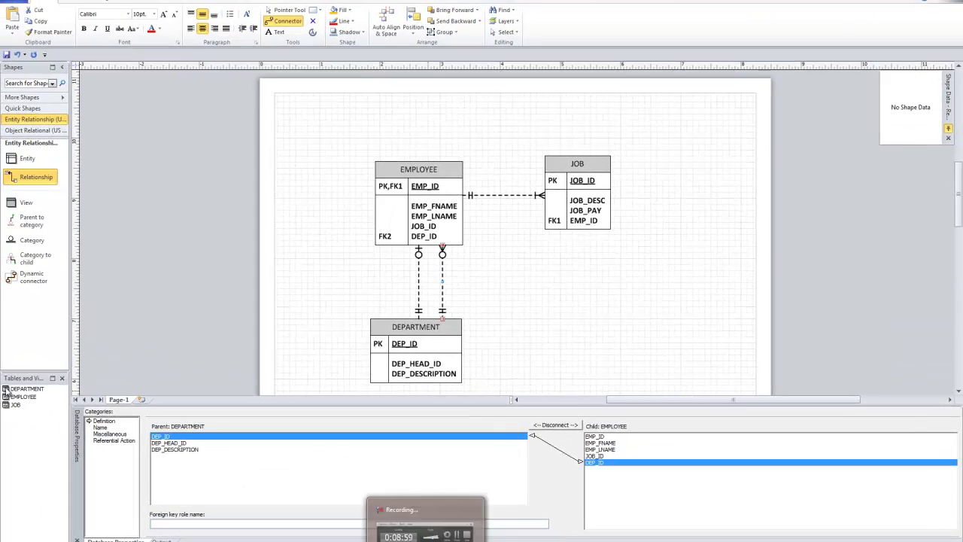
left_click(15, 390)
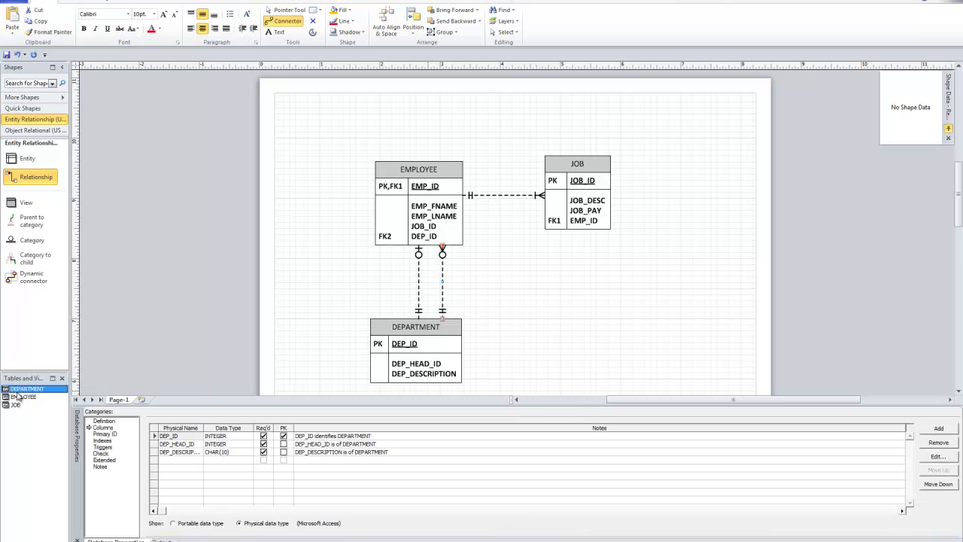
left_click_drag(11, 390, 584, 298)
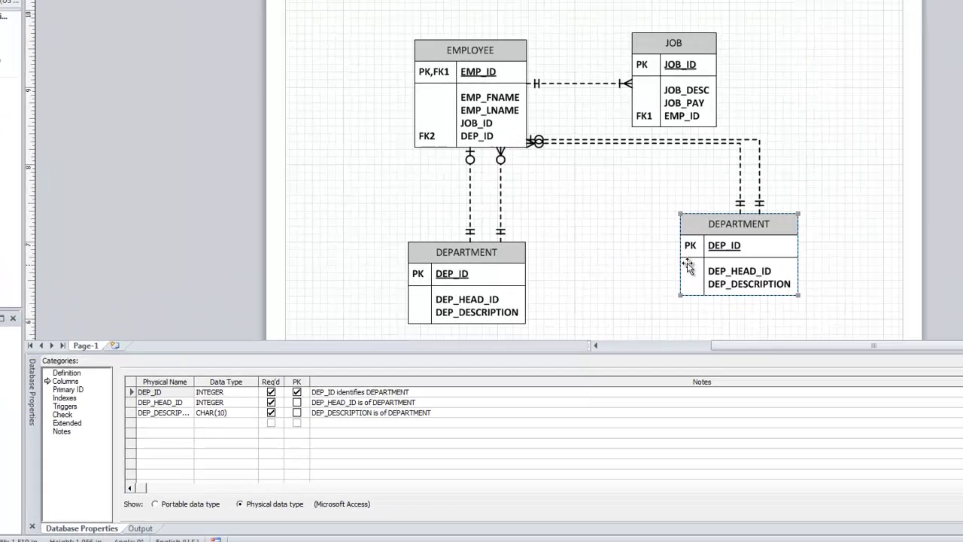
key("Escape")
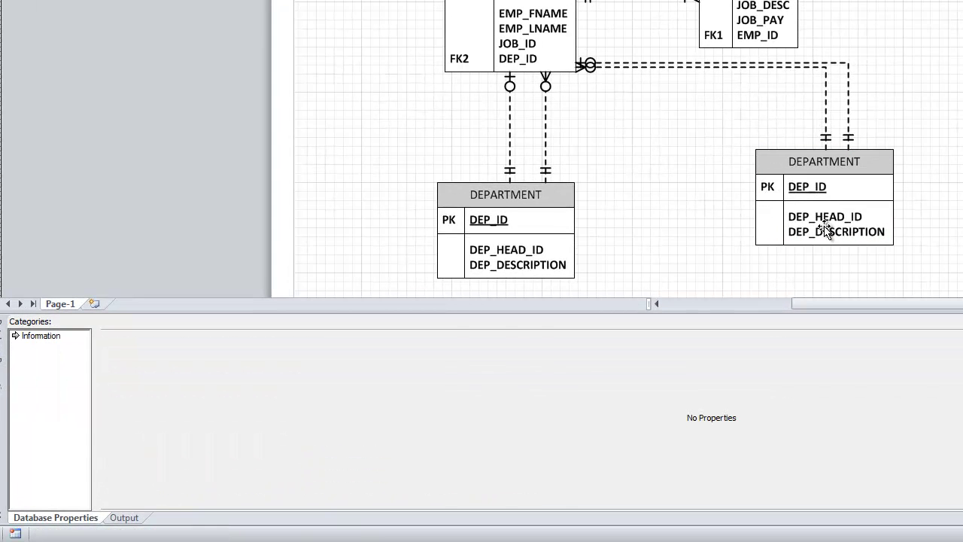
left_click_drag(805, 159, 790, 157)
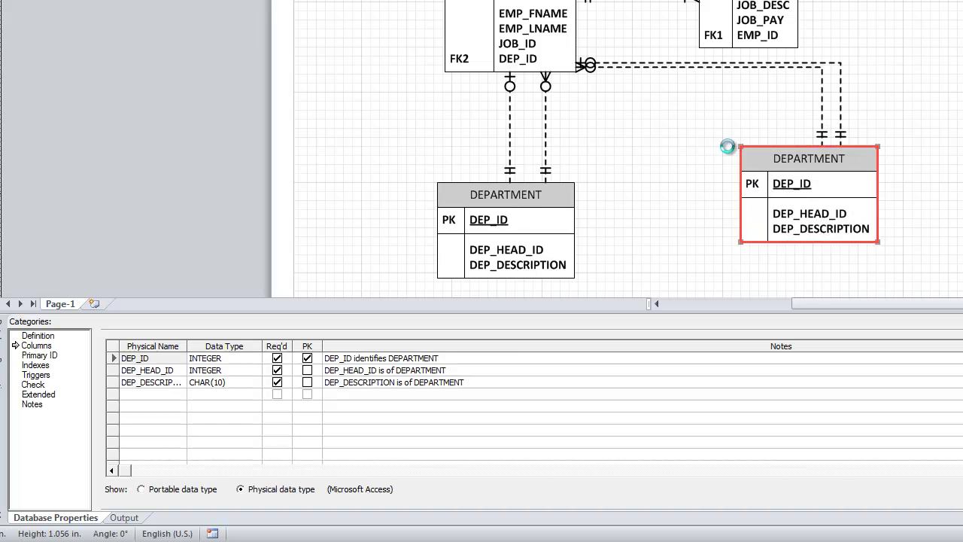
key("ctrl+z")
key("ctrl+z")
Step: Create a new index named LastName on the EMPLOYEE table
left_click(527, 16)
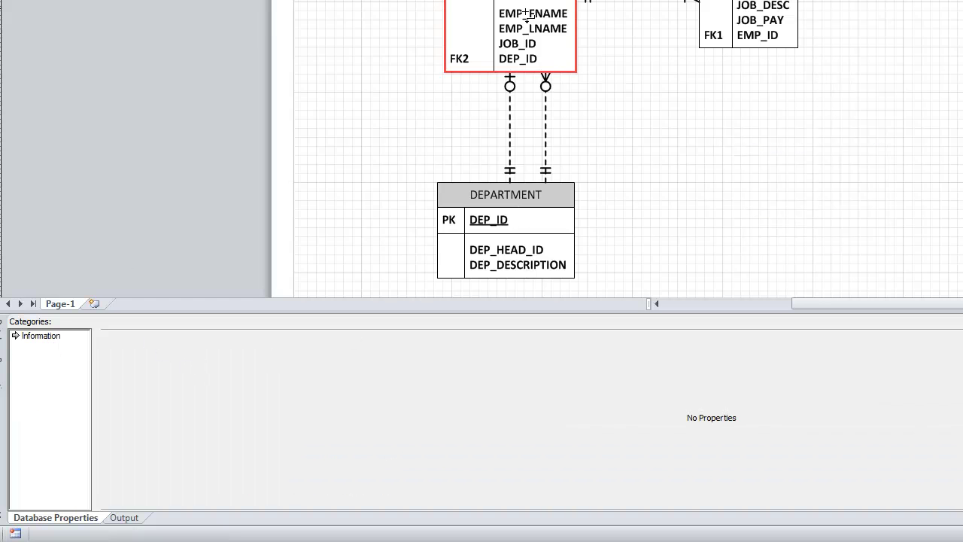
left_click(275, 168)
left_click(512, 43)
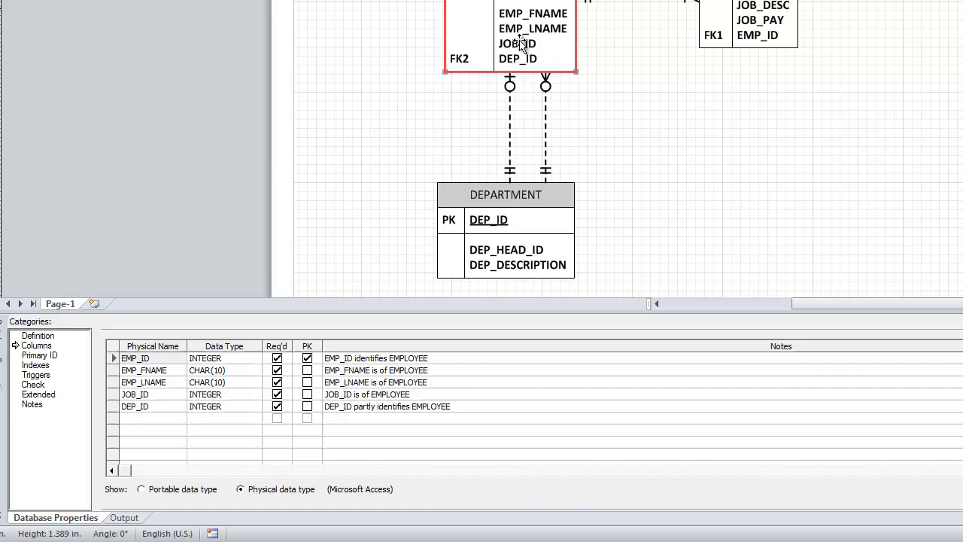
left_click(34, 366)
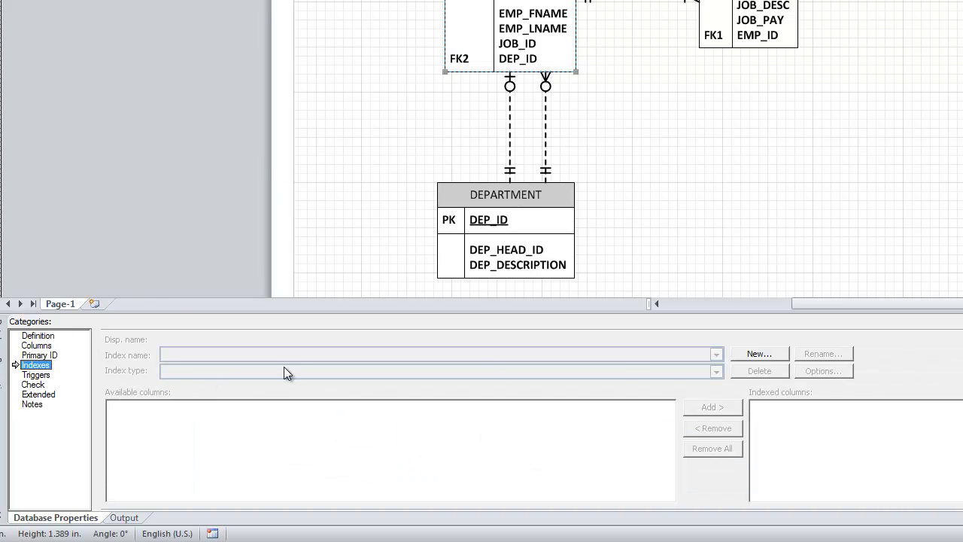
left_click(757, 355)
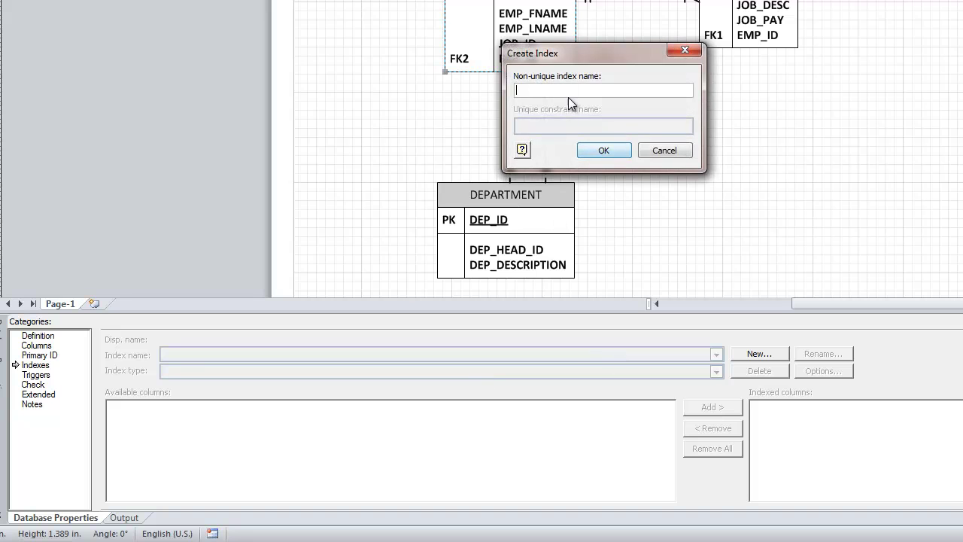
type("Index")
key("BackSpace")
key("BackSpace")
key("BackSpace")
key("BackSpace")
key("BackSpace")
type("LastName")
left_click(603, 141)
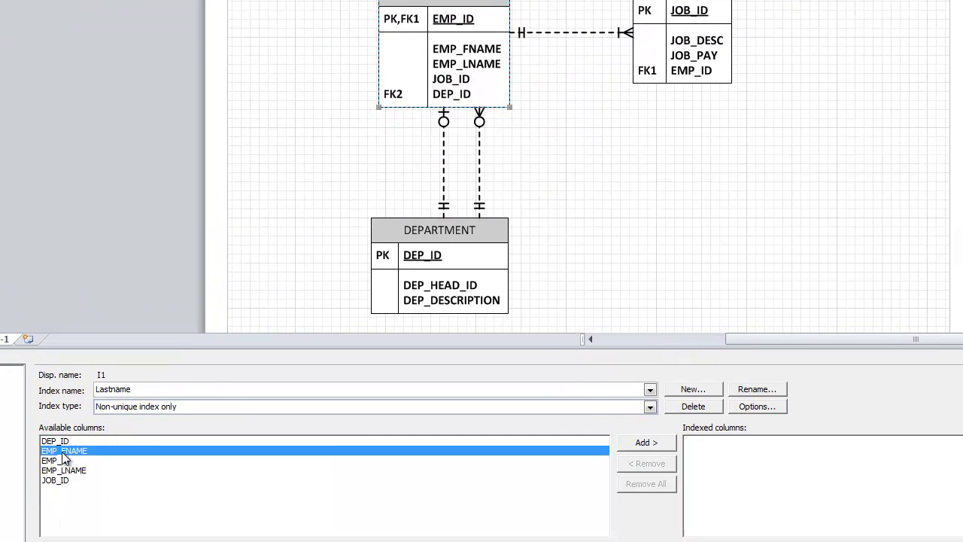
Step: Add EMP_LNAME to the LastName index's indexed columns
left_click(47, 439)
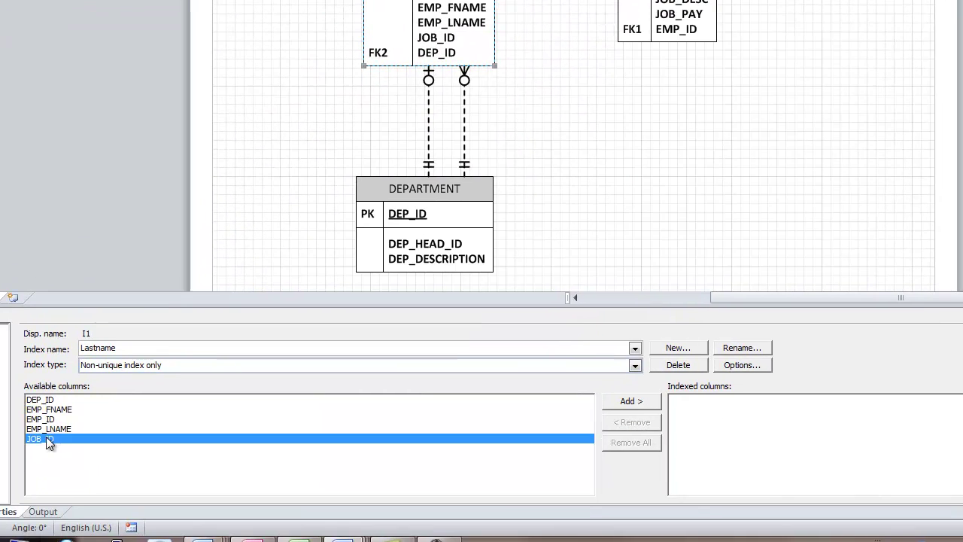
left_click(47, 429)
left_click(631, 401)
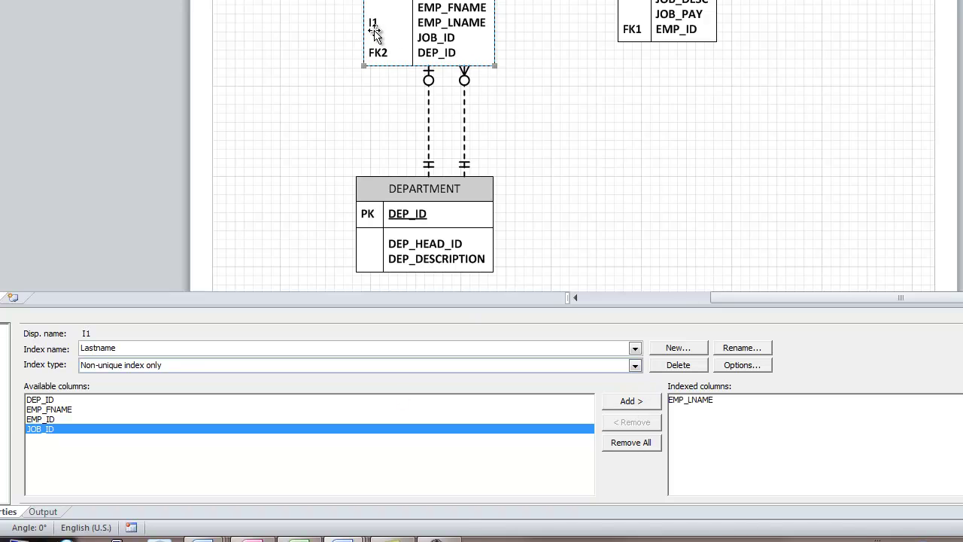
left_click(660, 120)
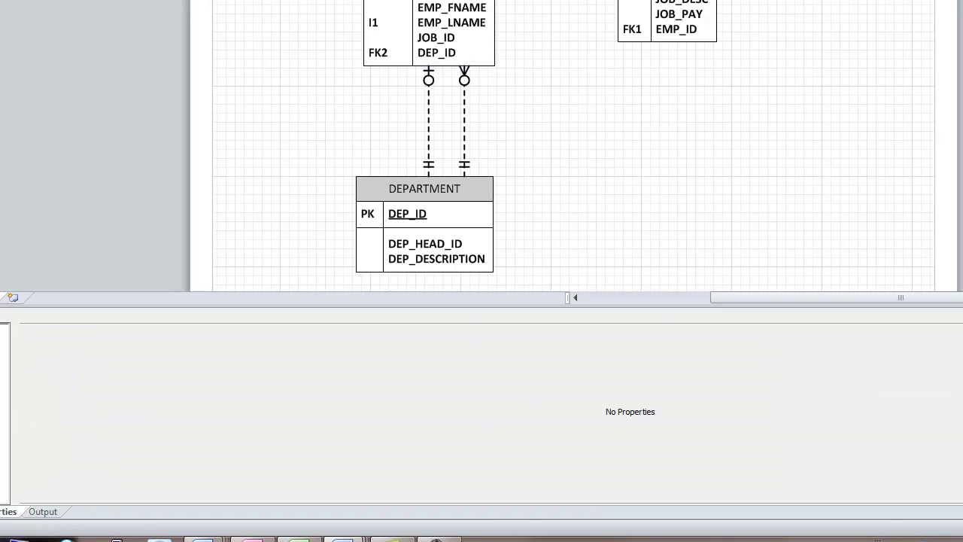